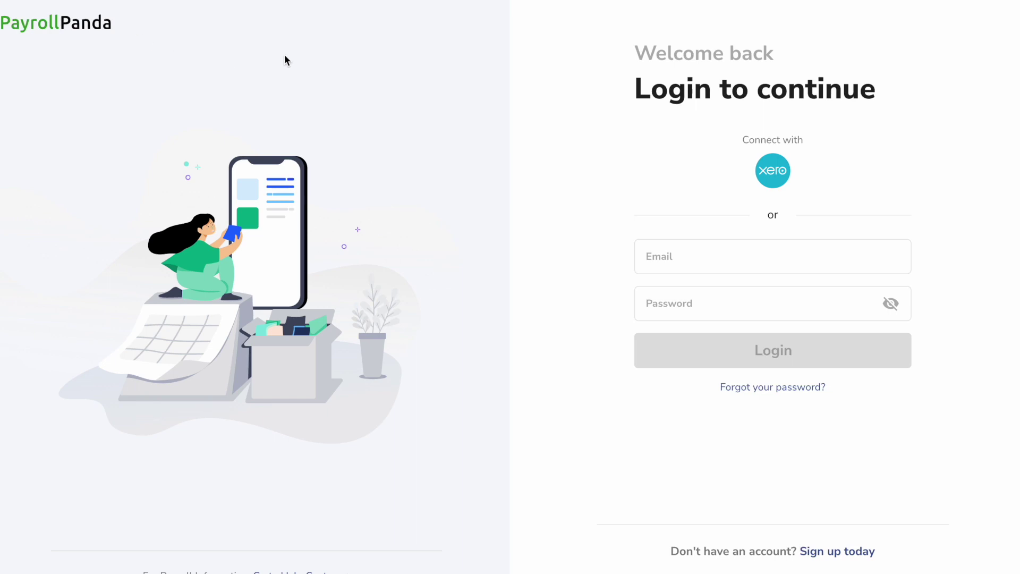
Start a new account sign-up with the user's full name and e-mail address
left_click(836, 563)
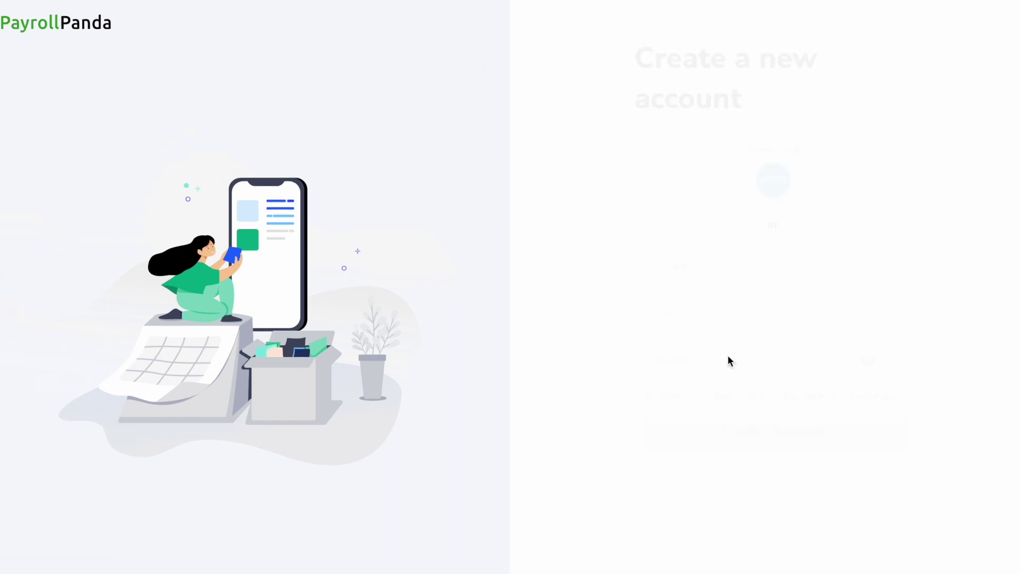
left_click(695, 267)
type("Syasha")
left_click(691, 313)
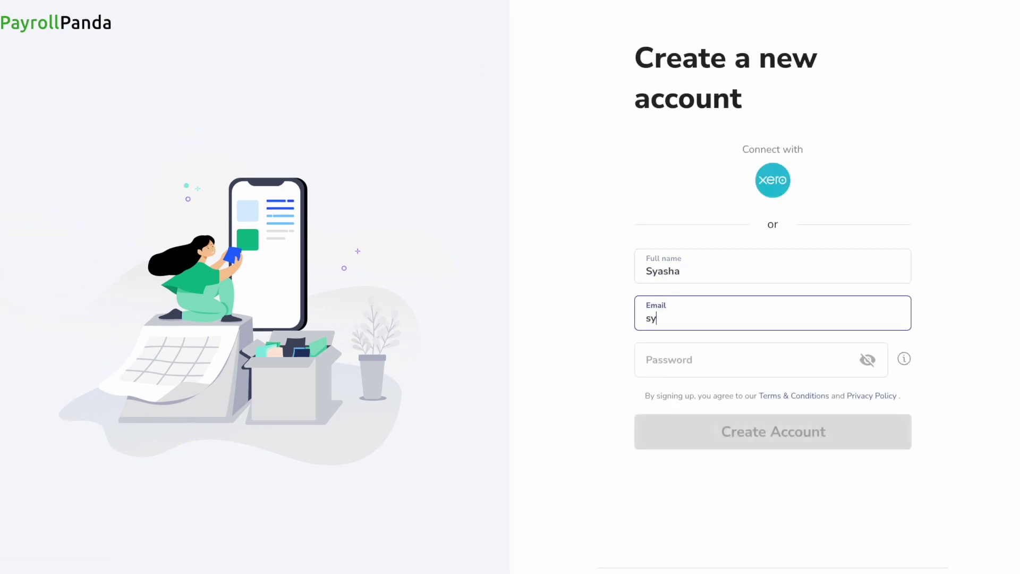
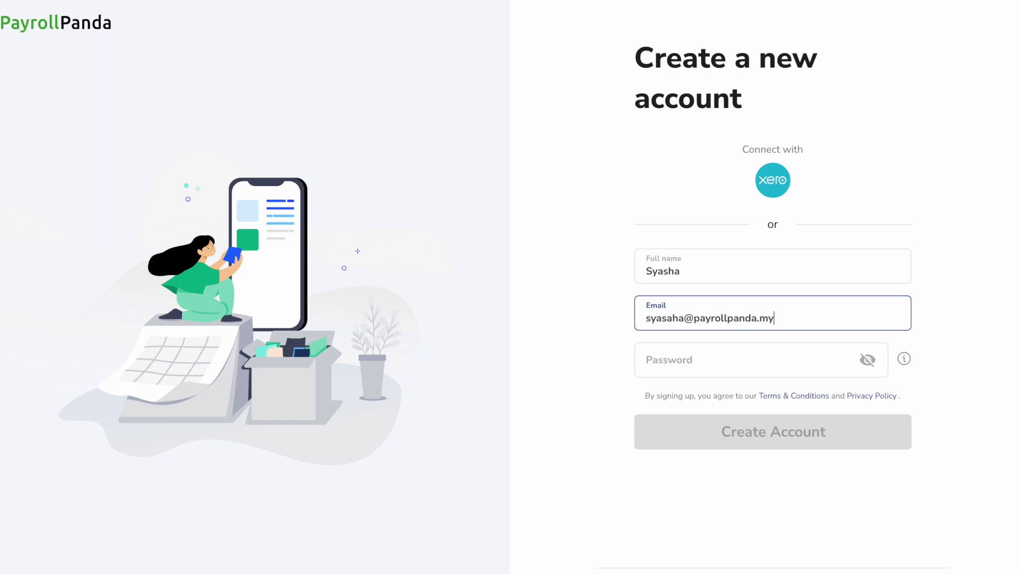
Set and confirm the account password, then submit to create the account
left_click(691, 360)
type("1234567890")
left_click(691, 442)
type("1234567890")
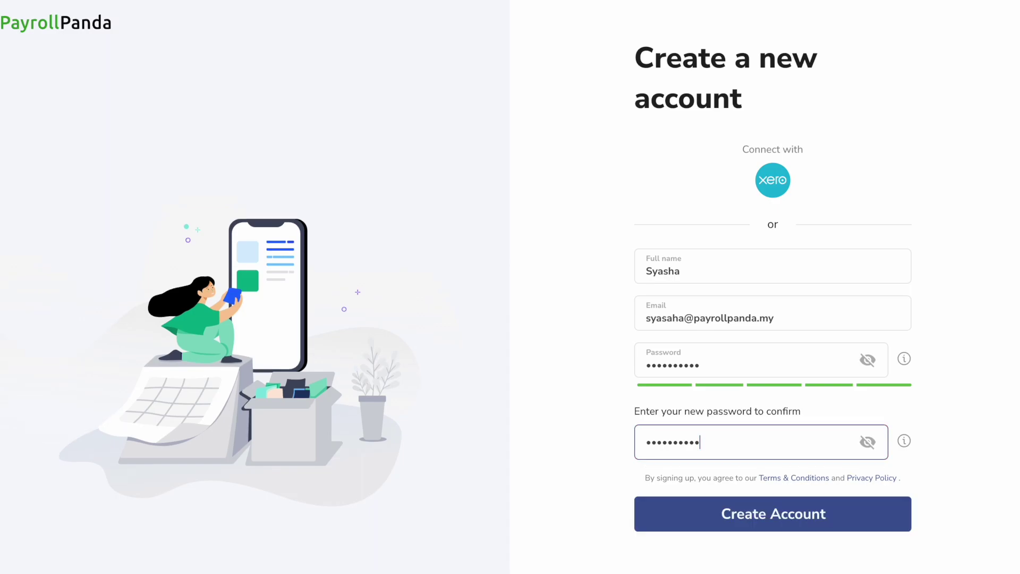
key("Return")
left_click(47, 234)
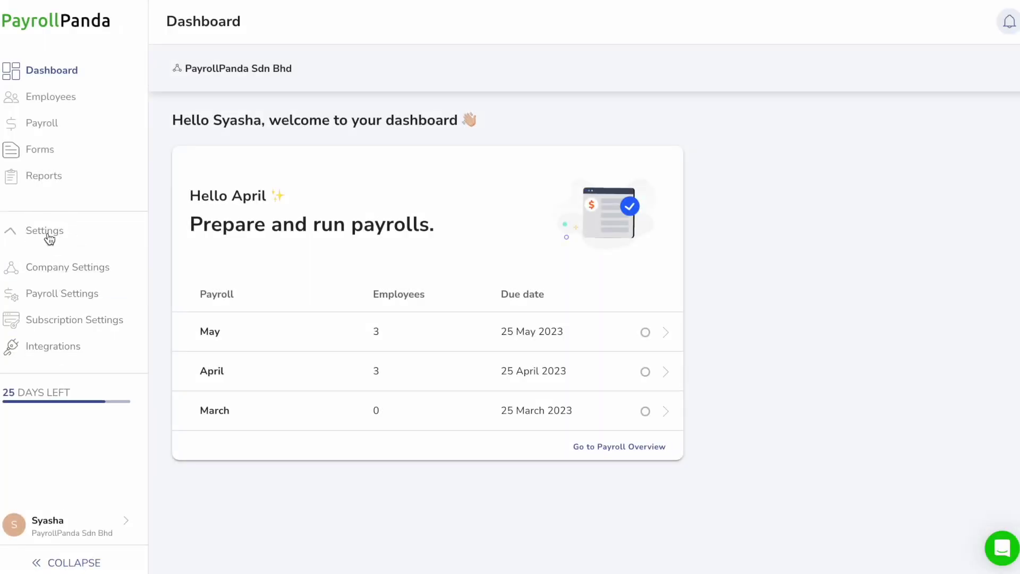
Edit and save the company information in the company profile
left_click(50, 258)
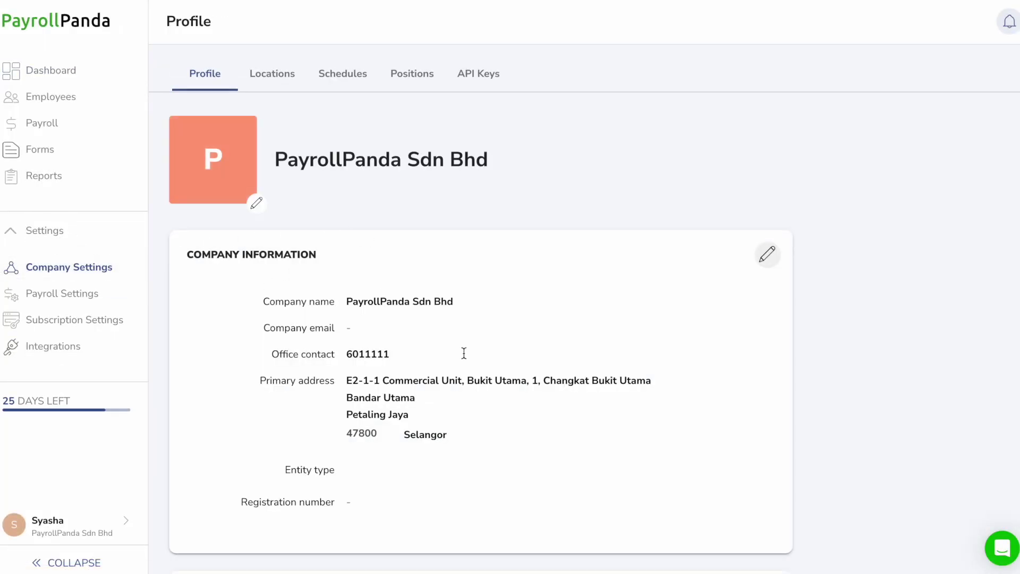
left_click(770, 263)
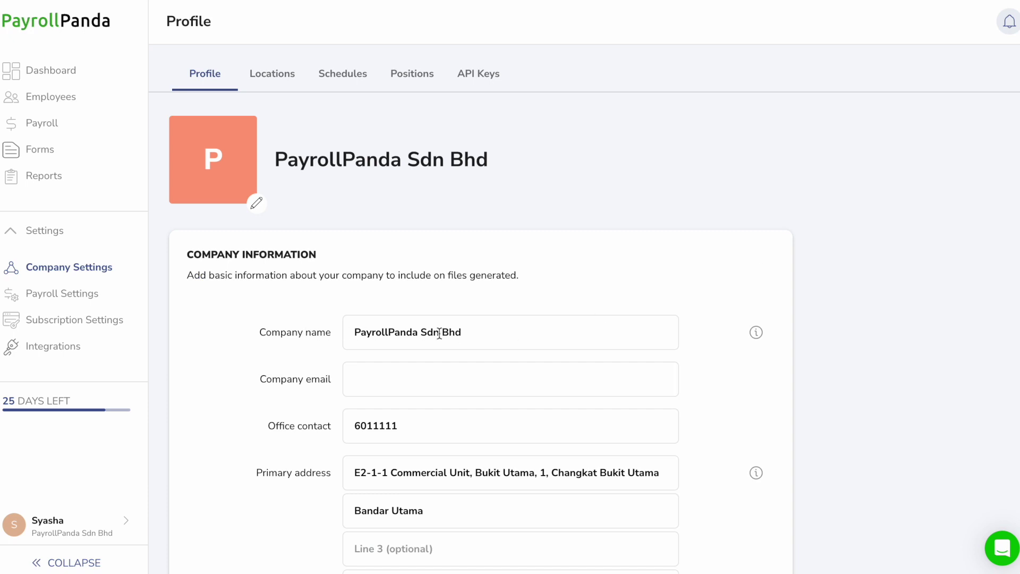
scroll(421, 479, "down", 2)
scroll(427, 480, "down", 4)
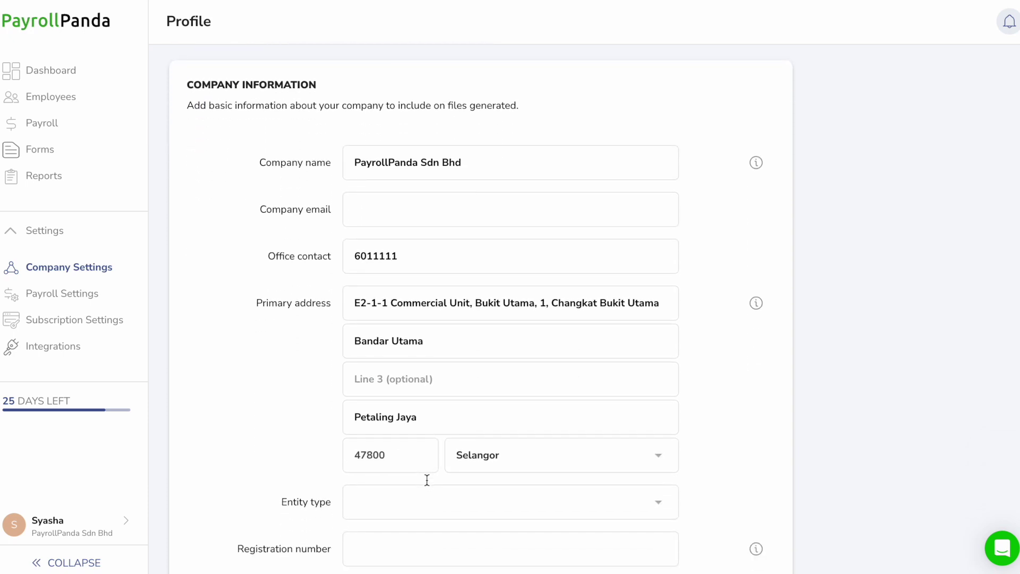
left_click(739, 461)
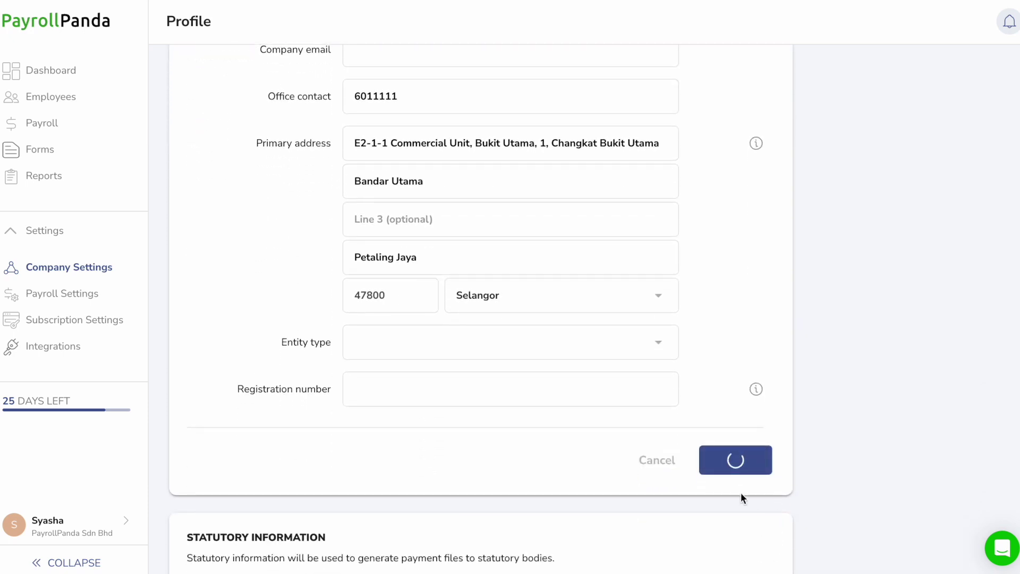
Save the statutory information, with HRDF 1% under the optional category
scroll(667, 412, "down", 6)
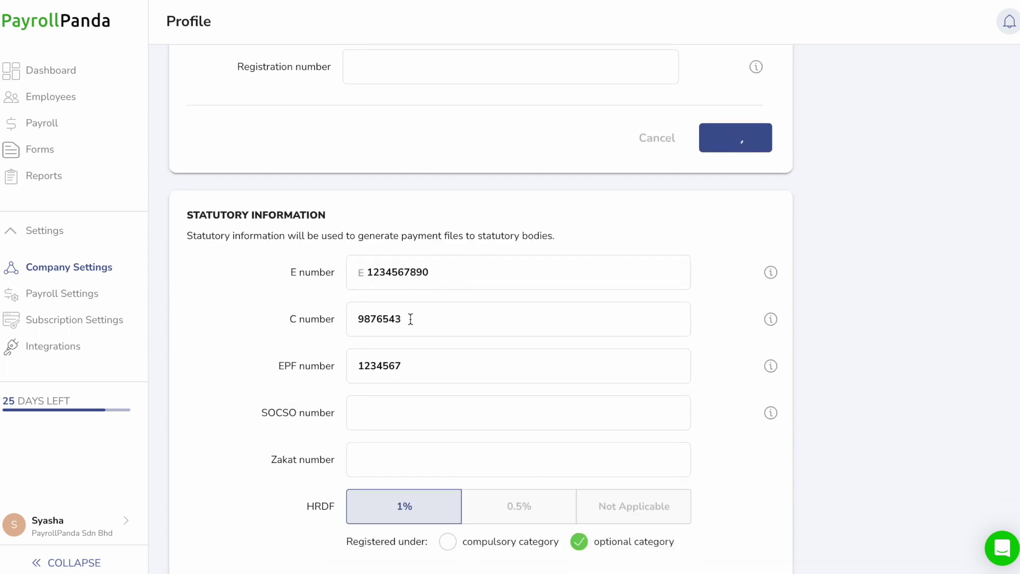
scroll(393, 444, "down", 5)
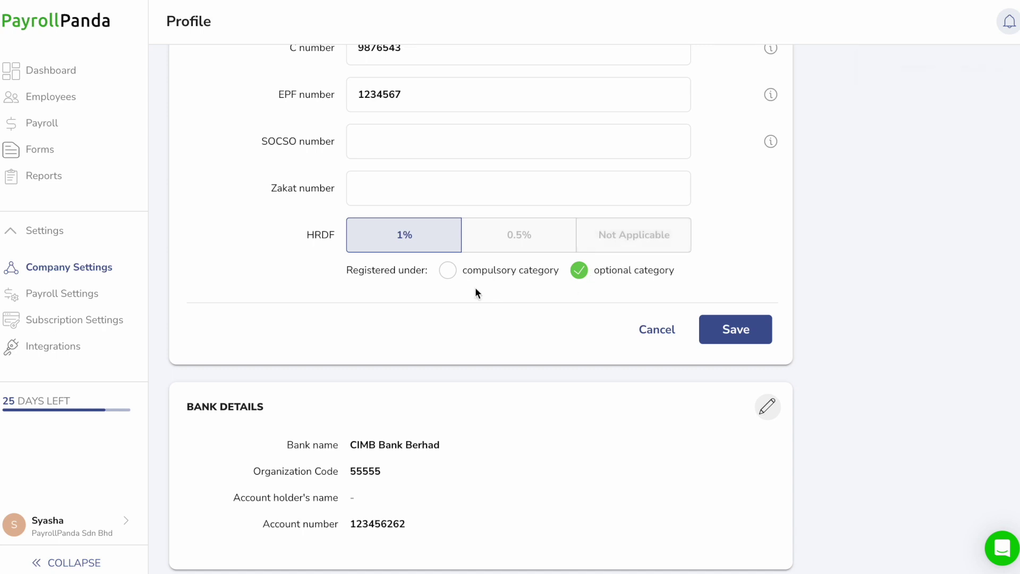
left_click(740, 336)
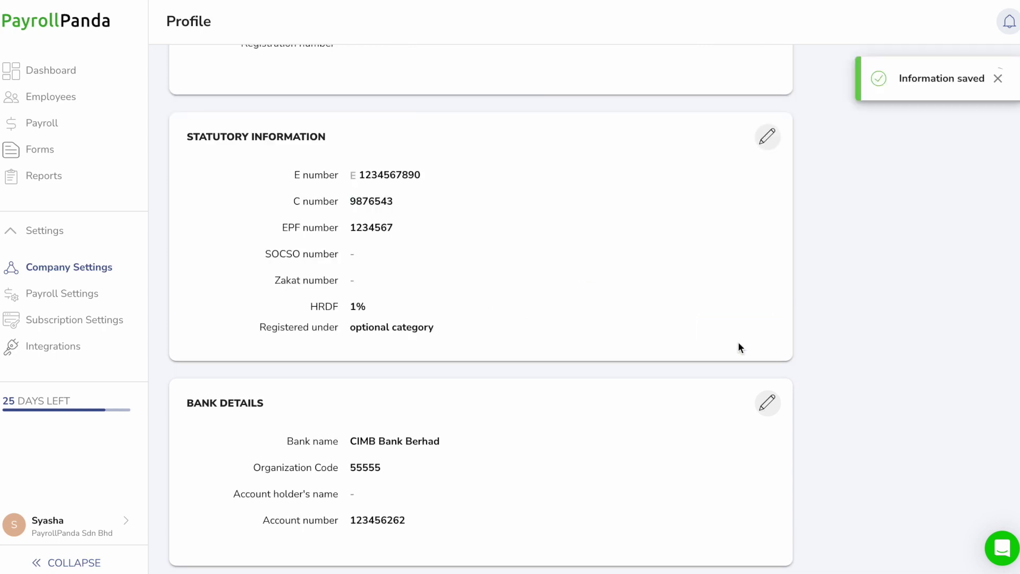
Save the company bank details with CIMB Bank Berhad as the bank
left_click(768, 413)
scroll(719, 413, "down", 2)
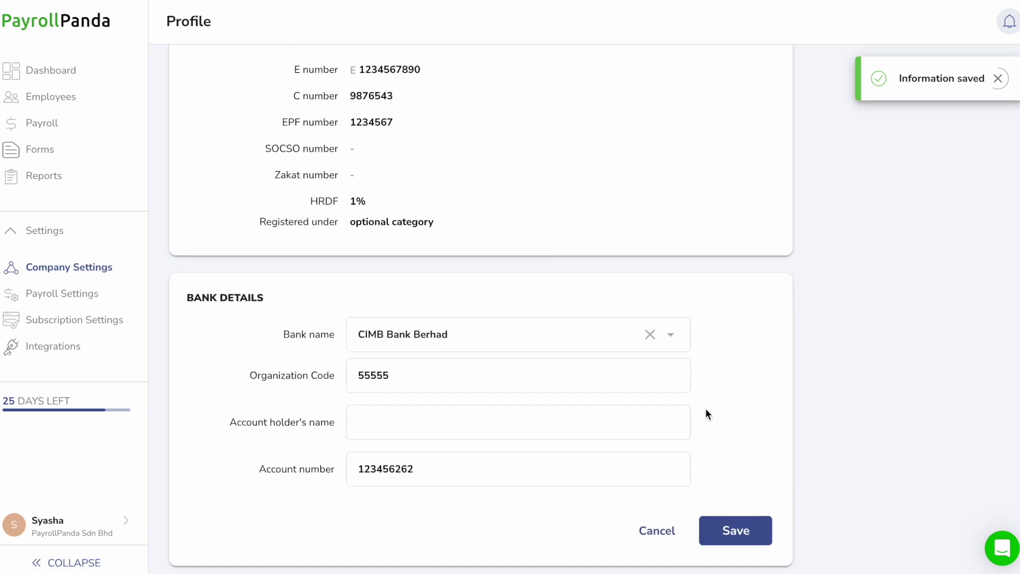
left_click(511, 342)
scroll(503, 400, "down", 5)
scroll(492, 433, "down", 6)
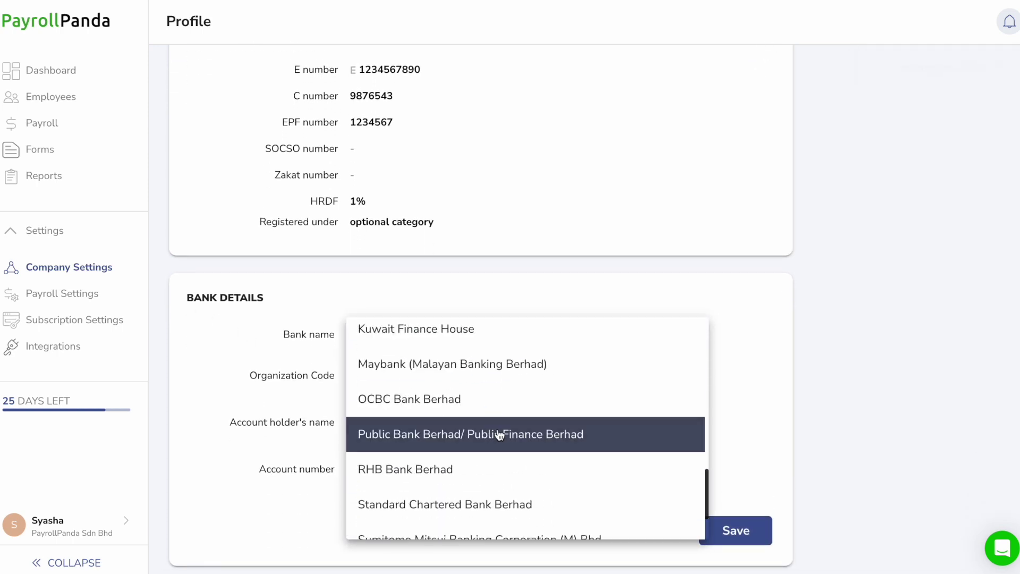
left_click(736, 420)
left_click(736, 530)
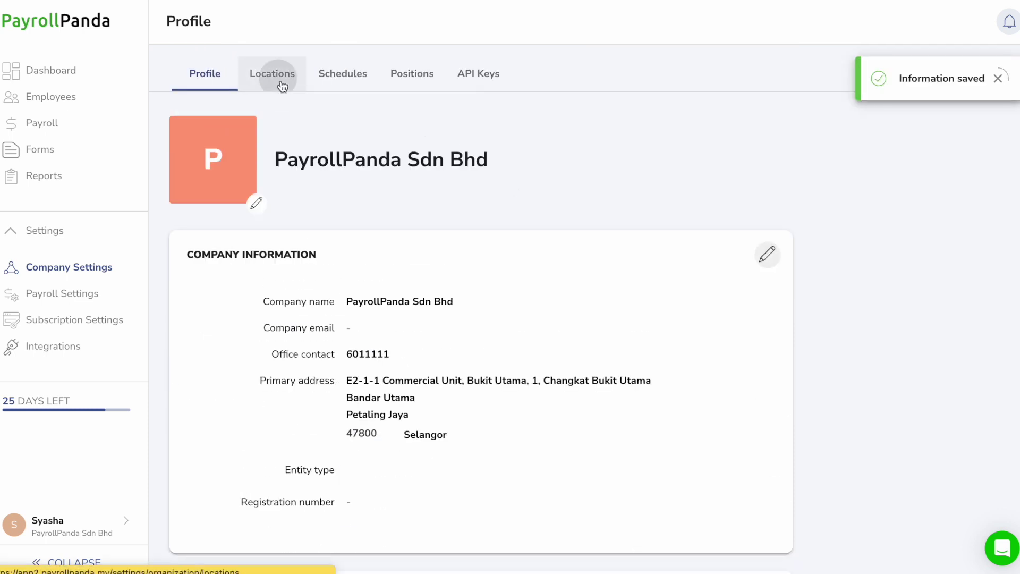
Assign one employee to Melaka Office, save it, and view the Normal 9-5 and Half day Friday schedules
left_click(278, 79)
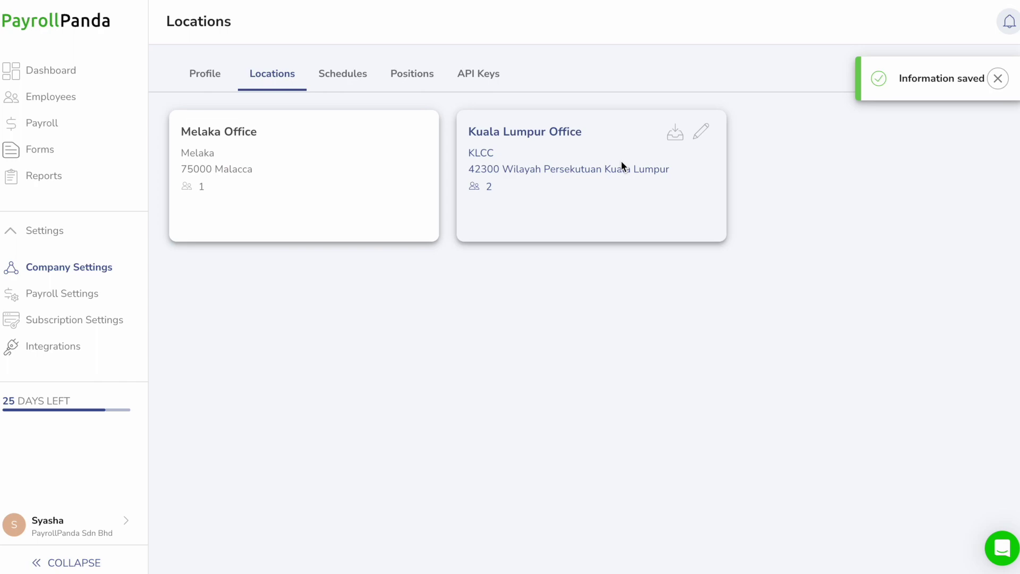
left_click(415, 133)
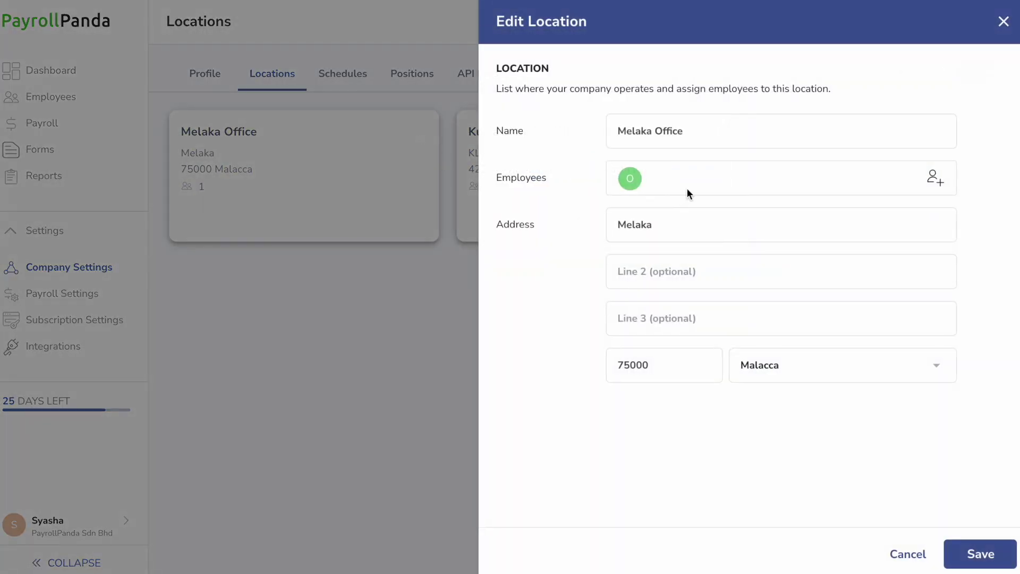
left_click(933, 178)
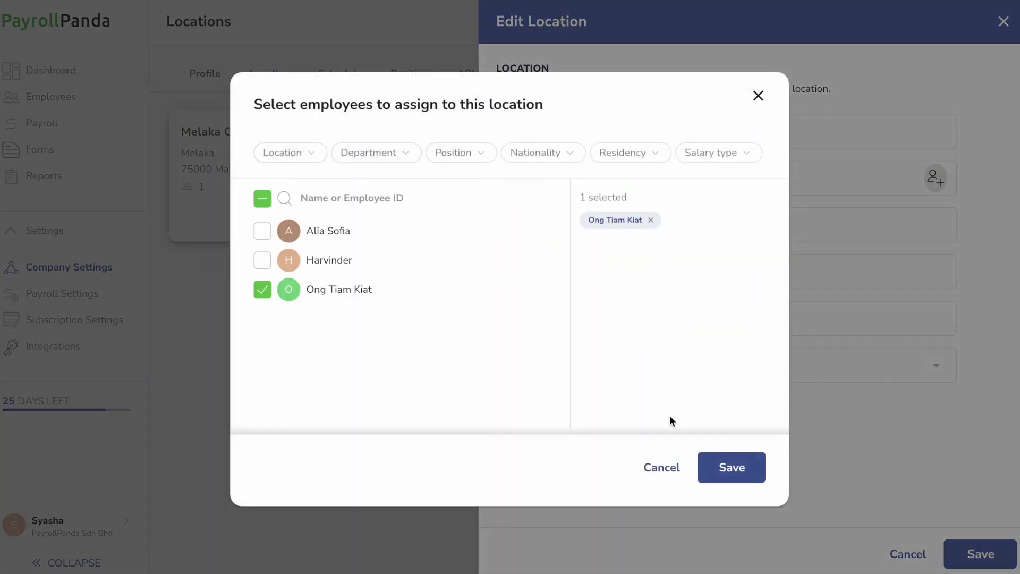
left_click(732, 467)
left_click(980, 554)
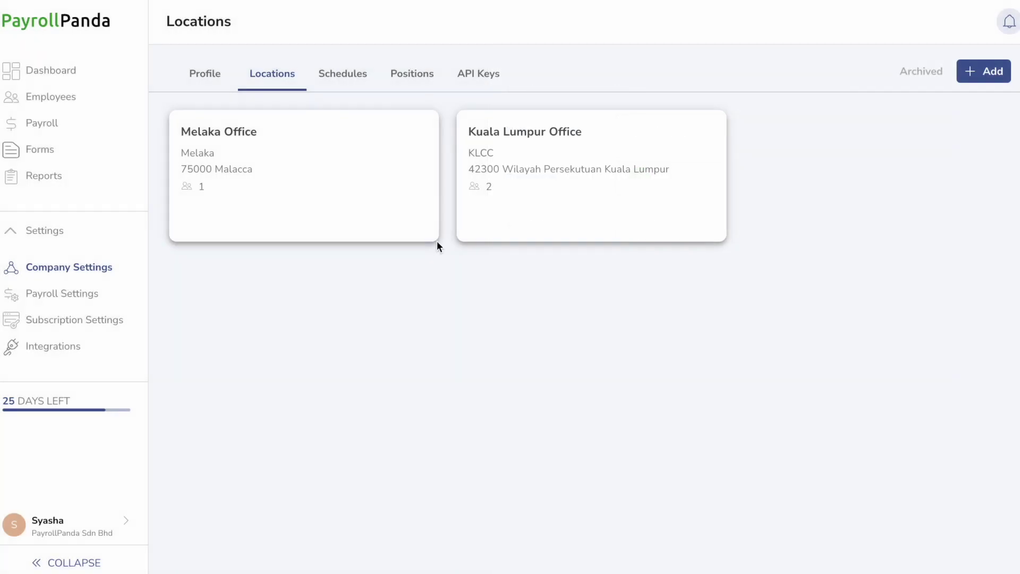
left_click(351, 79)
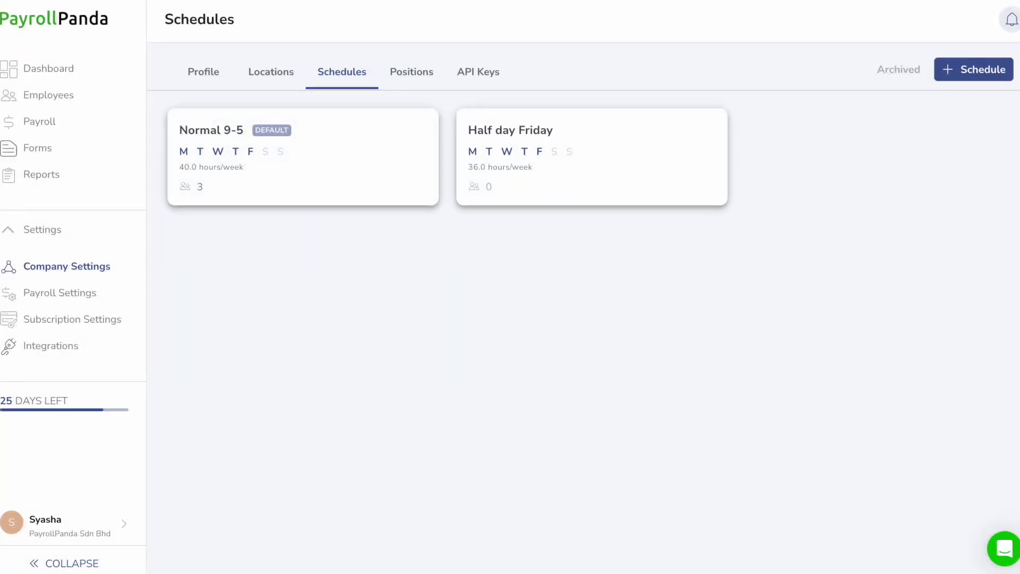
Set the payroll cycle to end on Day 25, assigned to the month the cycle ends
left_click(64, 292)
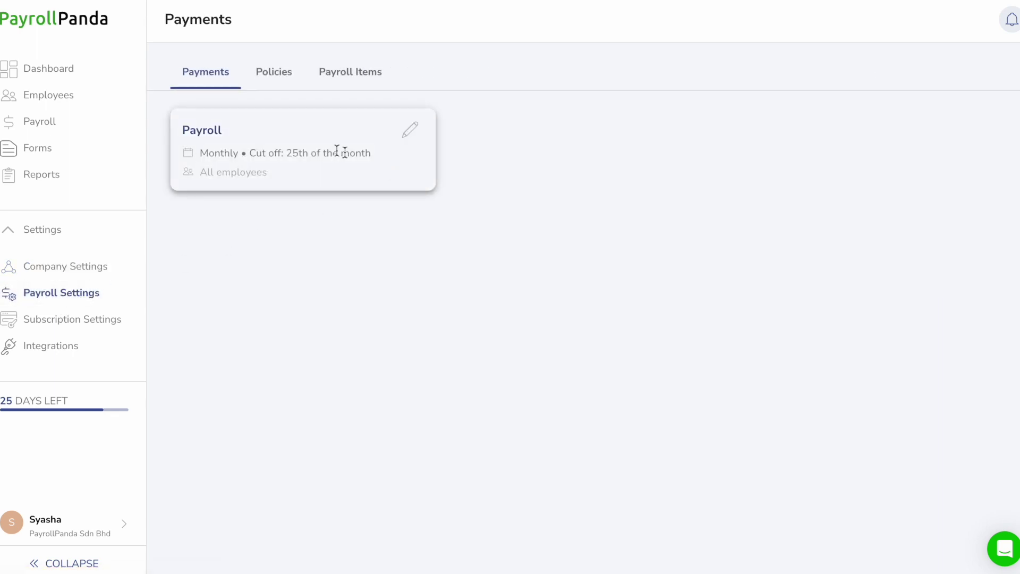
left_click(410, 130)
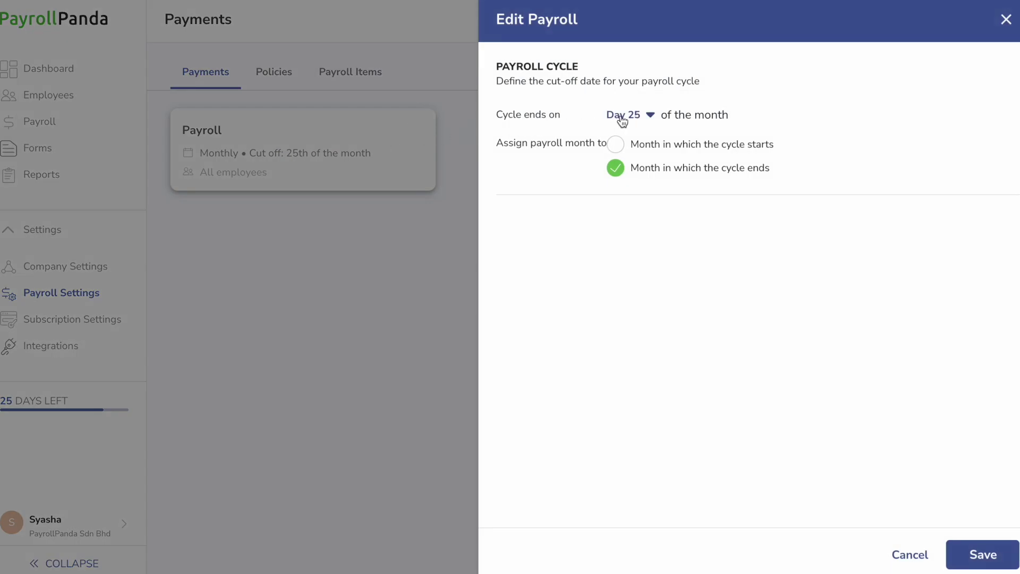
left_click(653, 122)
scroll(642, 206, "down", 15)
scroll(642, 204, "down", 3)
scroll(642, 203, "up", 3)
scroll(629, 239, "down", 1)
left_click(627, 170)
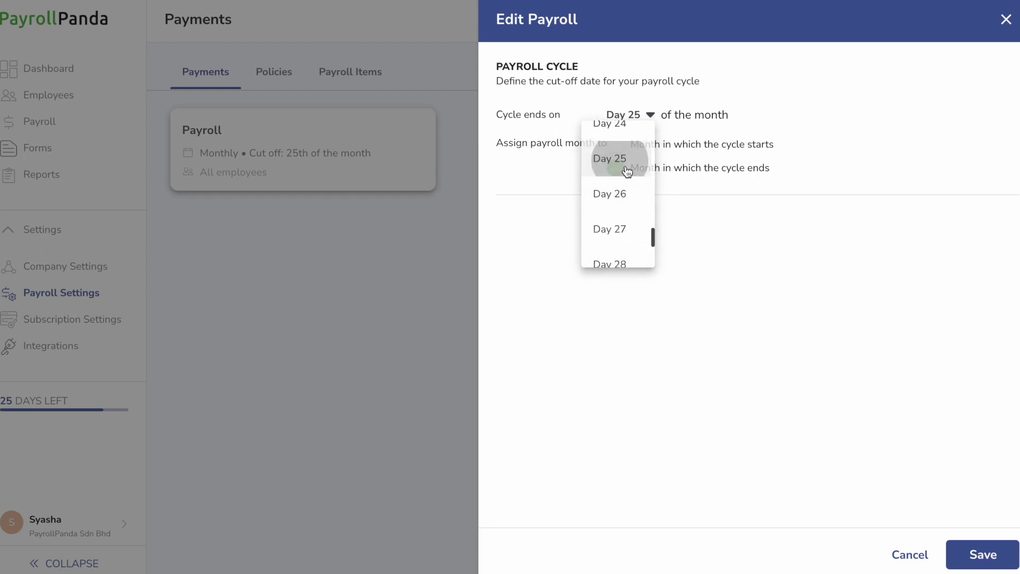
left_click(615, 169)
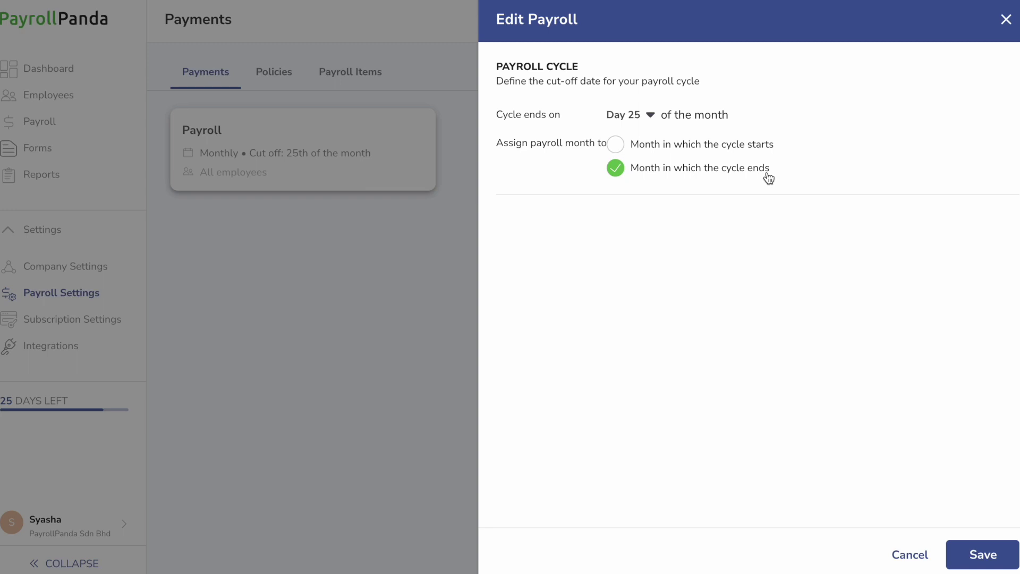
left_click(656, 117)
scroll(636, 221, "down", 3)
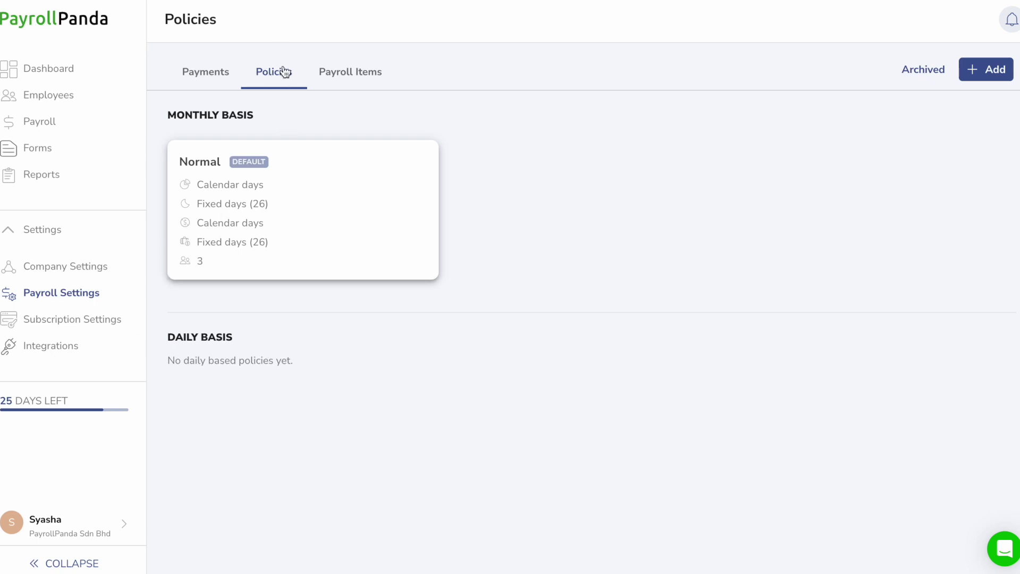
Start a new Prorated payroll policy using calendar days for salary proration and unpaid leave
left_click(987, 71)
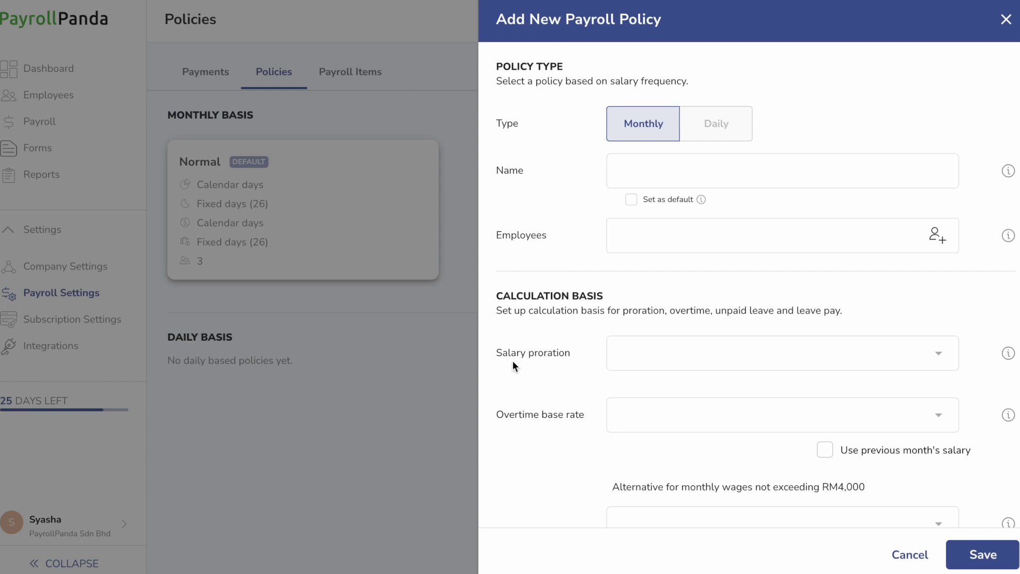
scroll(553, 362, "down", 3)
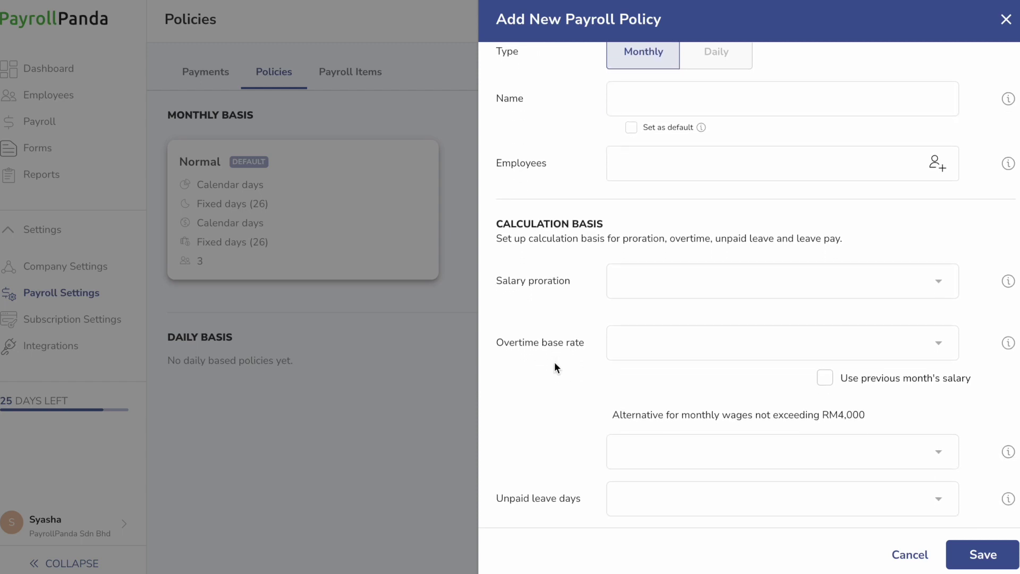
scroll(554, 362, "down", 1)
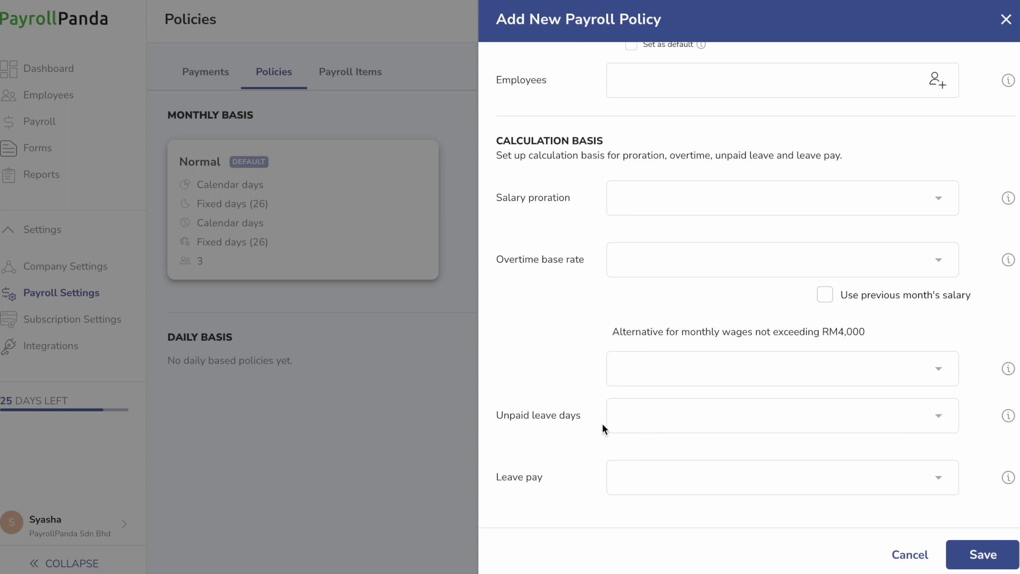
left_click(834, 203)
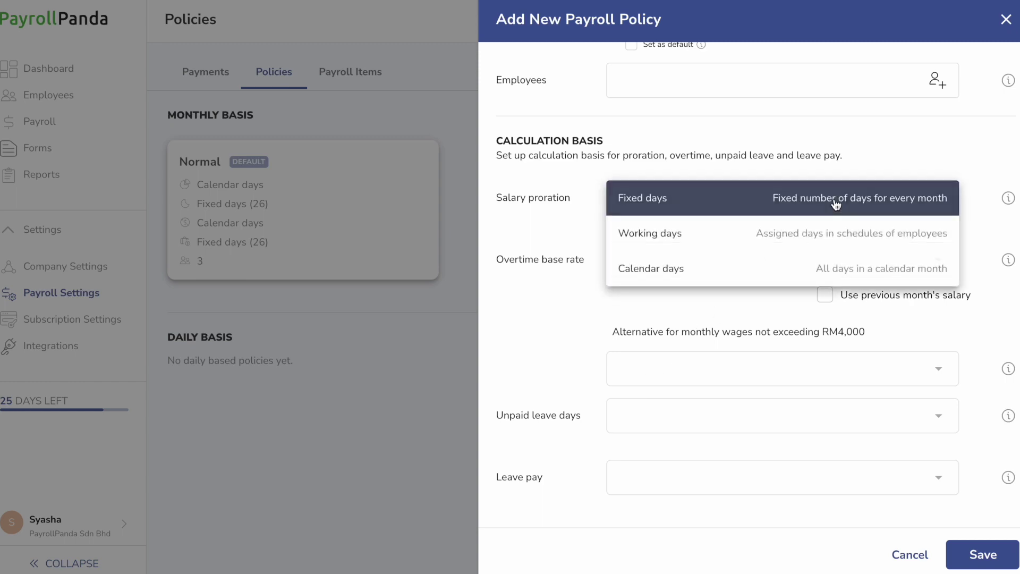
left_click(781, 266)
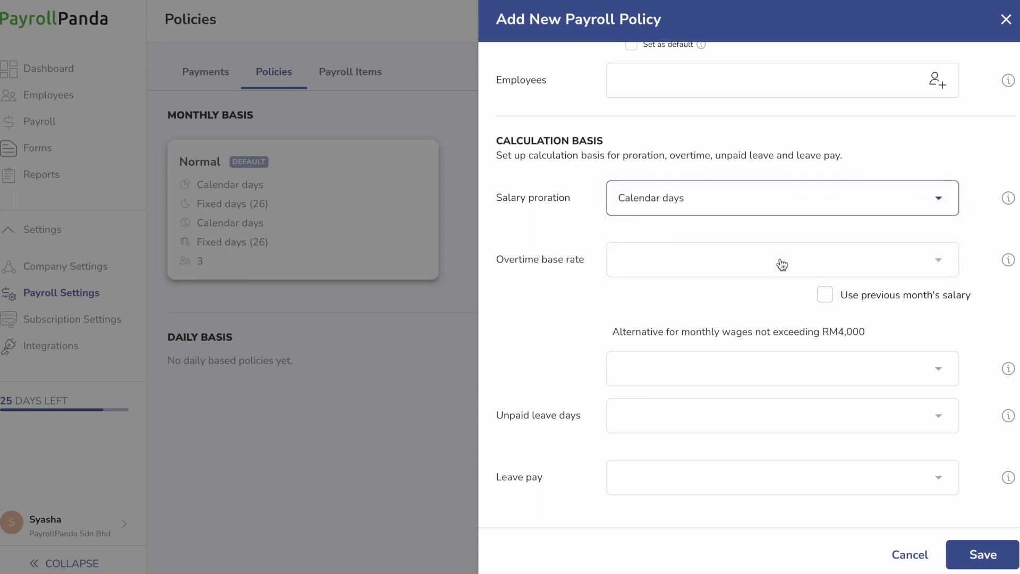
left_click(702, 417)
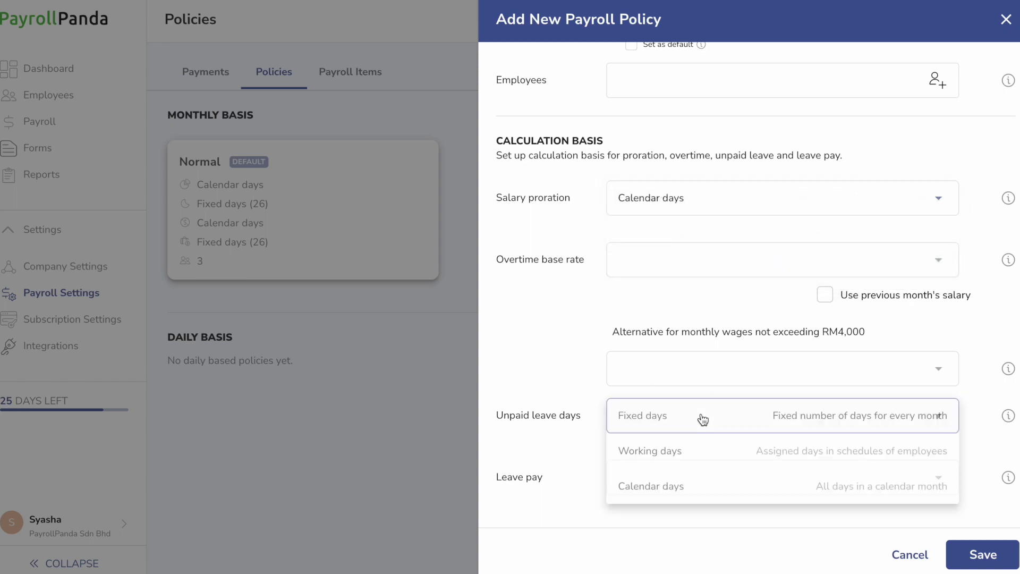
left_click(692, 480)
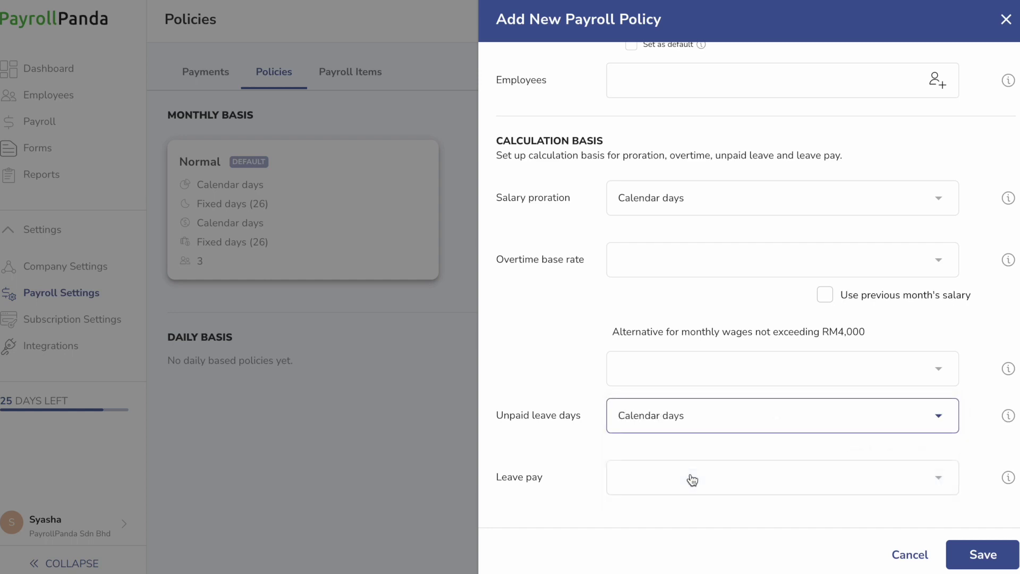
Base the overtime rate on working days, with a fixed 26-day low-wage alternative
left_click(833, 272)
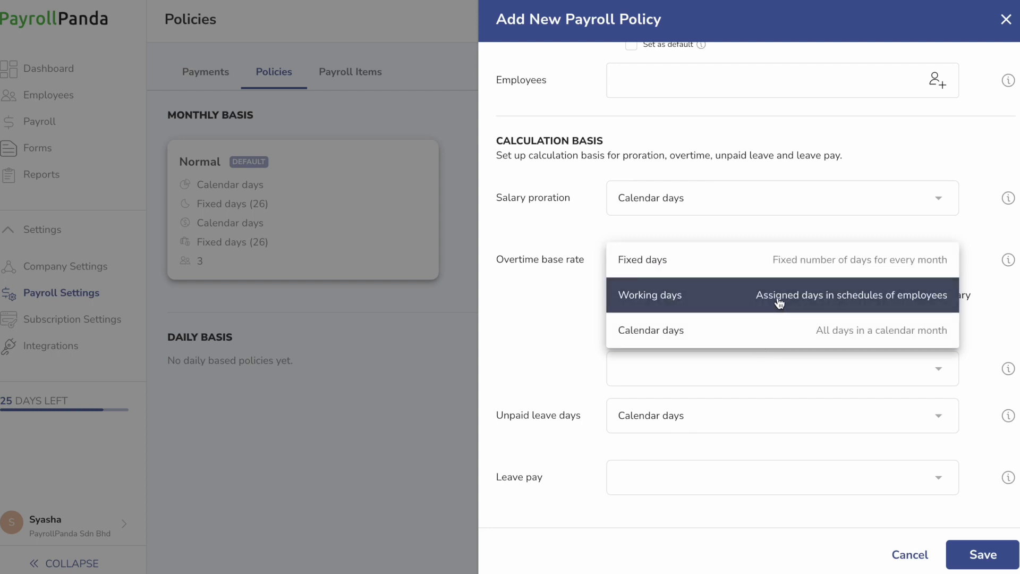
left_click(779, 301)
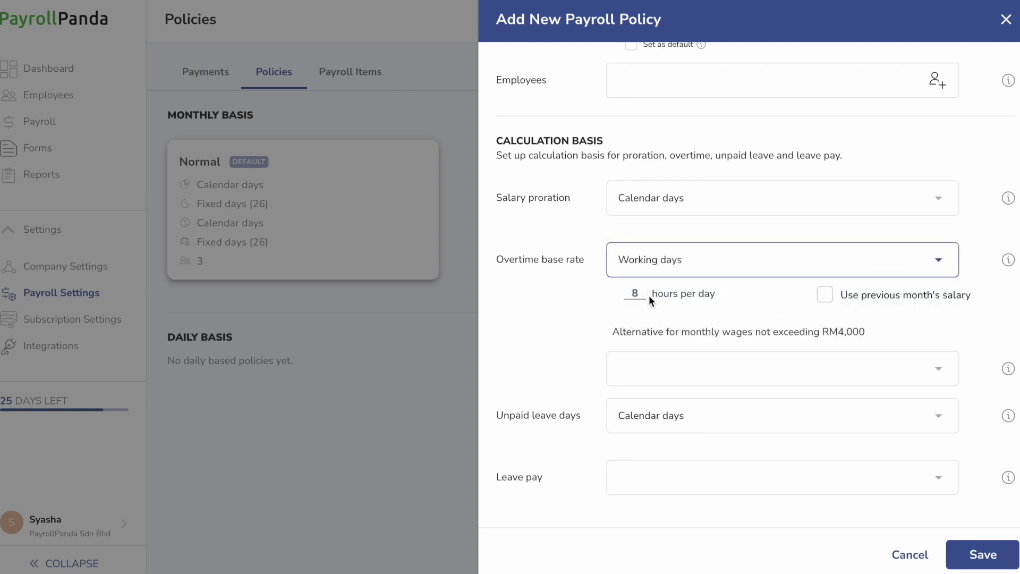
left_click(878, 367)
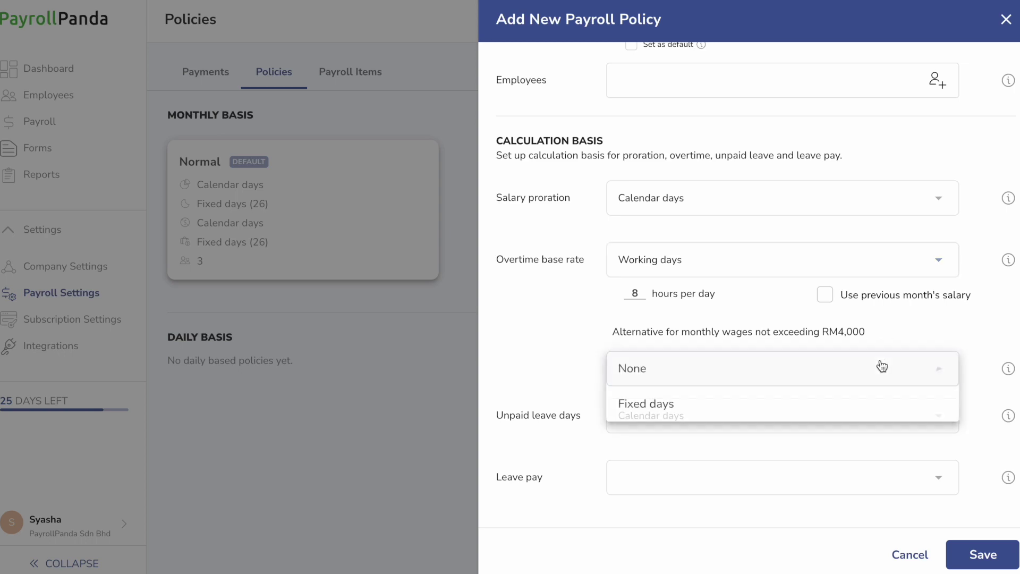
left_click(847, 399)
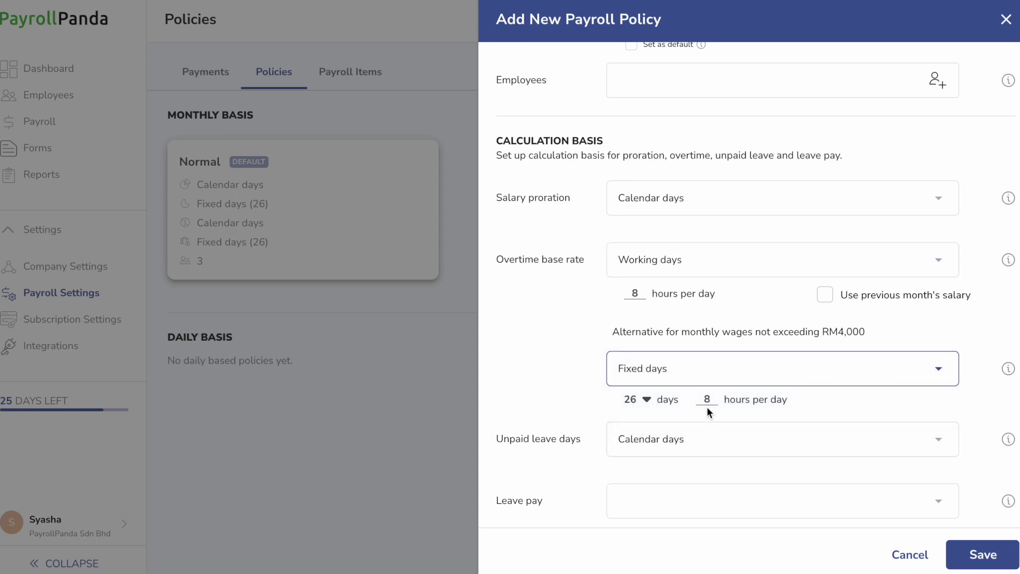
left_click(647, 401)
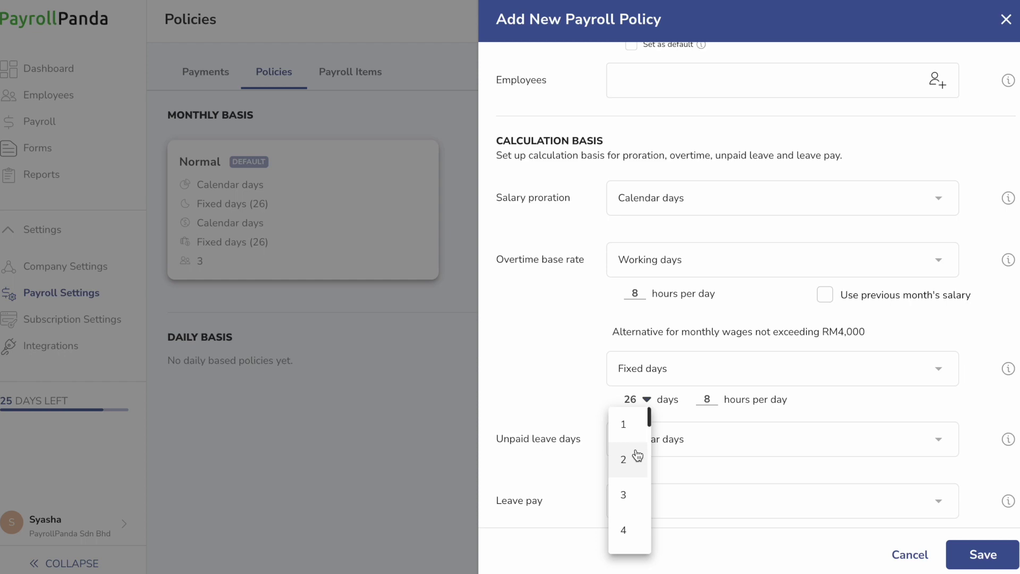
scroll(633, 462, "down", 10)
scroll(632, 463, "down", 5)
scroll(632, 467, "up", 15)
left_click(598, 410)
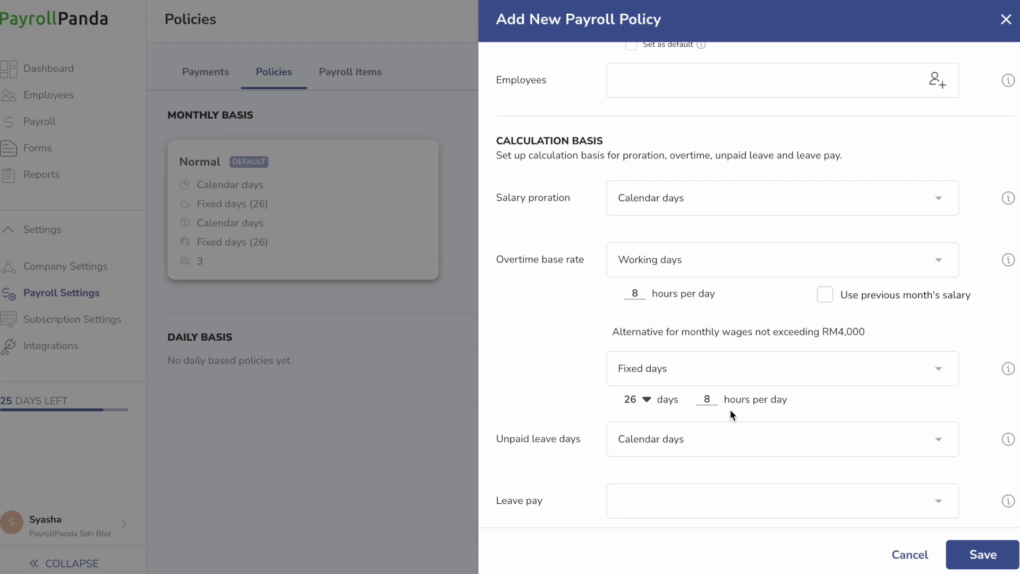
Calculate leave pay on fixed days and save the Prorated policy
scroll(731, 414, "down", 1)
left_click(684, 479)
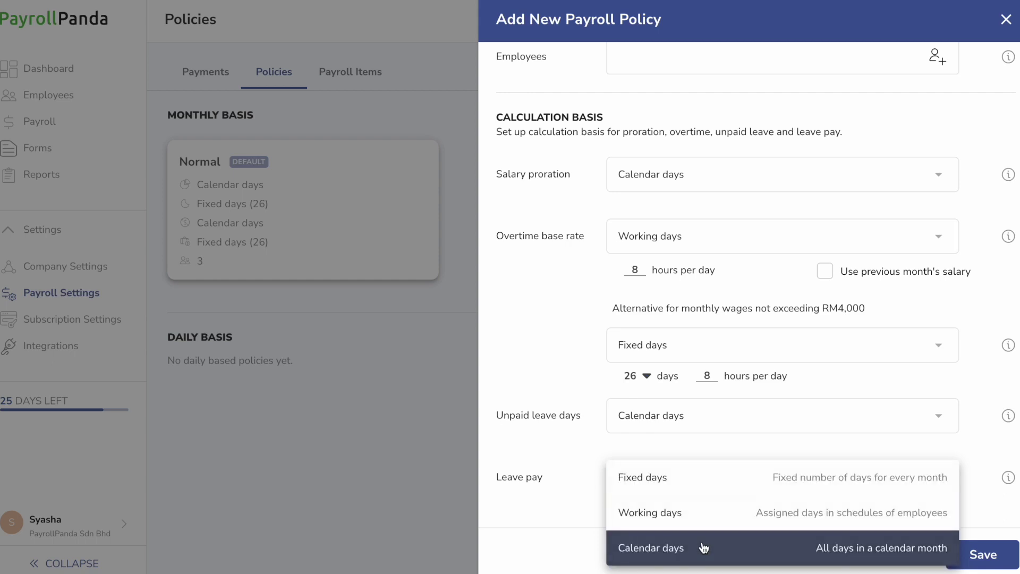
left_click(713, 485)
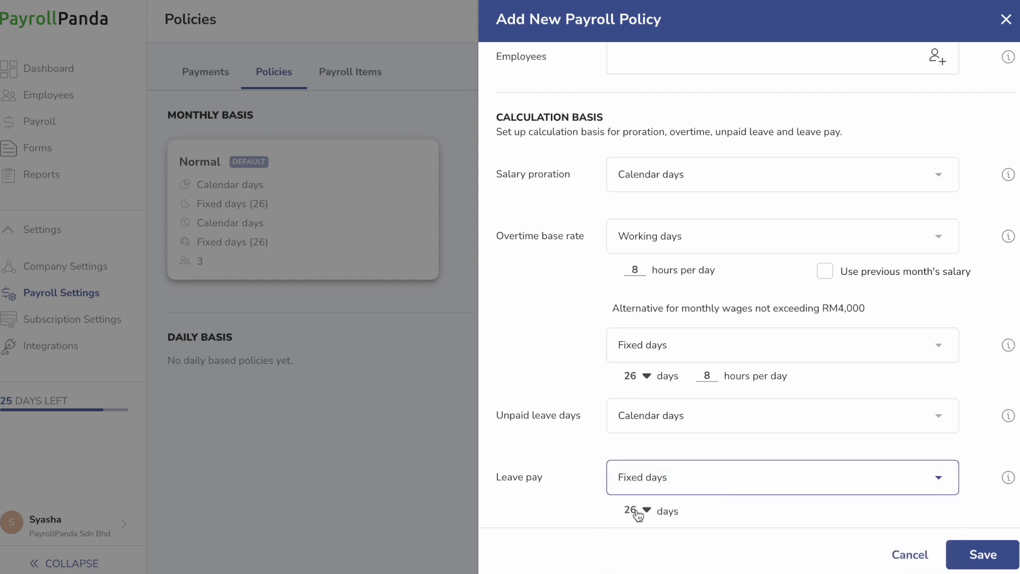
left_click(965, 547)
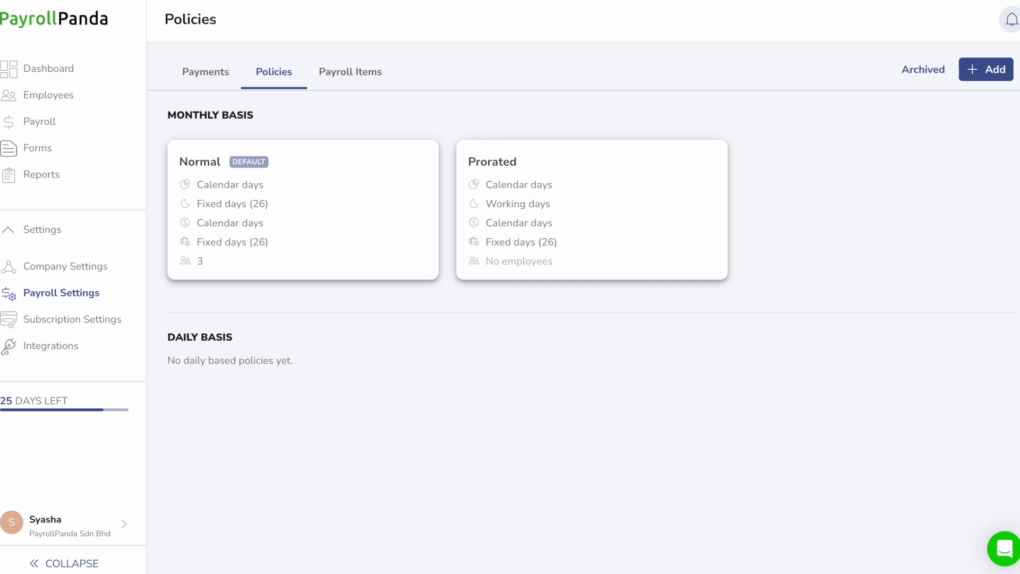
Turn off the Additional Salary payroll item and turn on Advance Payment
left_click(348, 80)
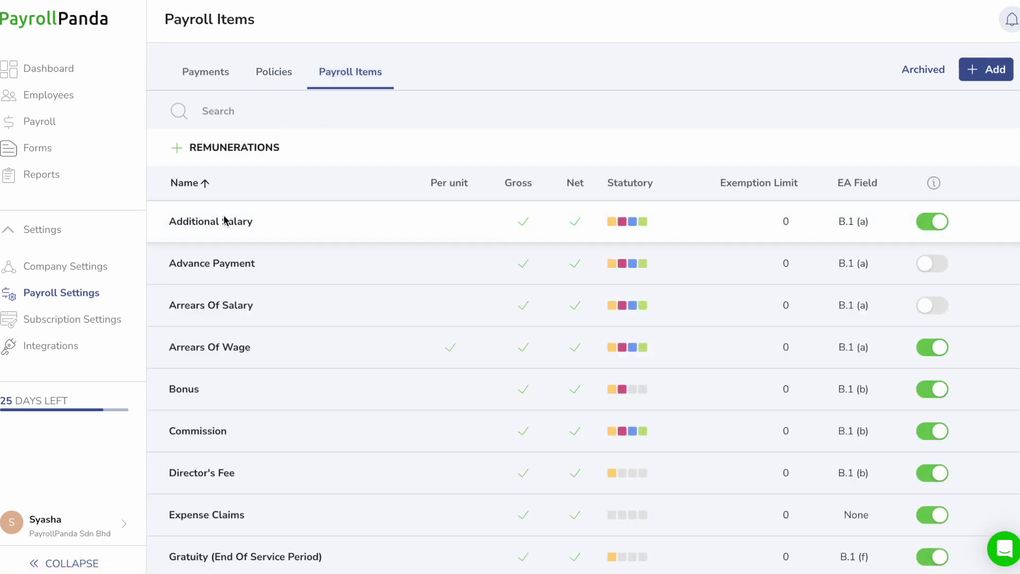
scroll(245, 308, "down", 5)
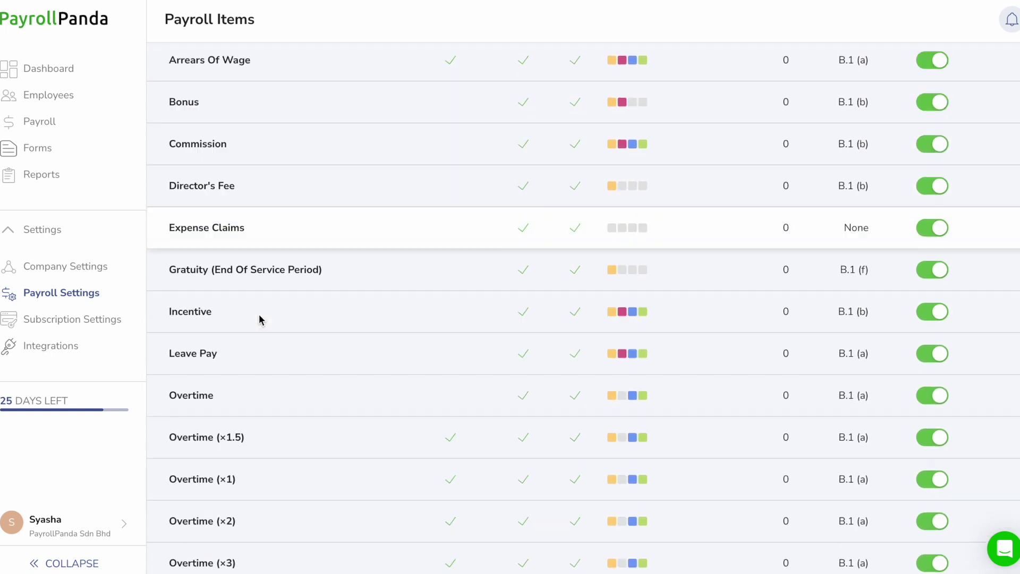
scroll(258, 319, "up", 3)
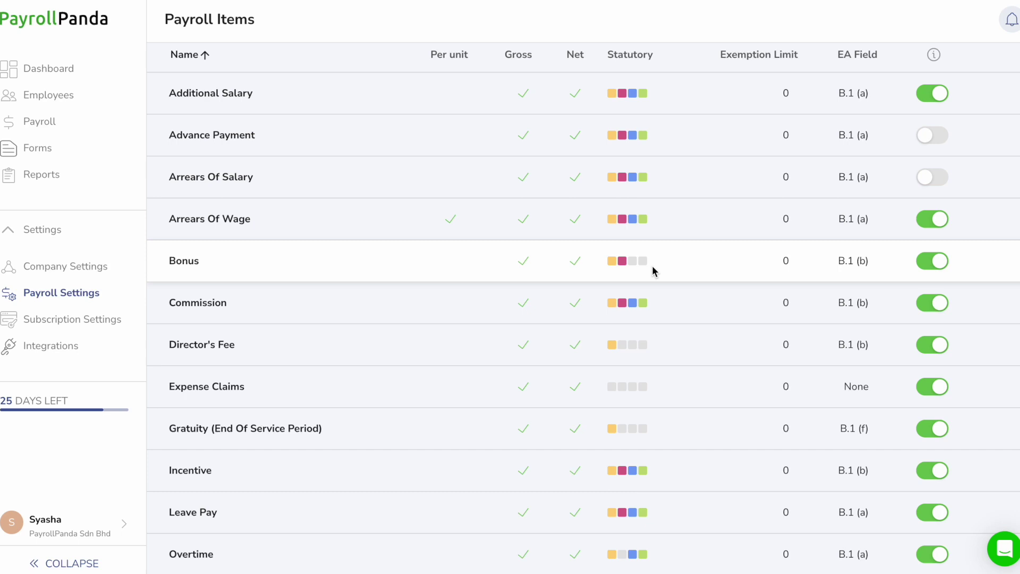
scroll(846, 283, "up", 2)
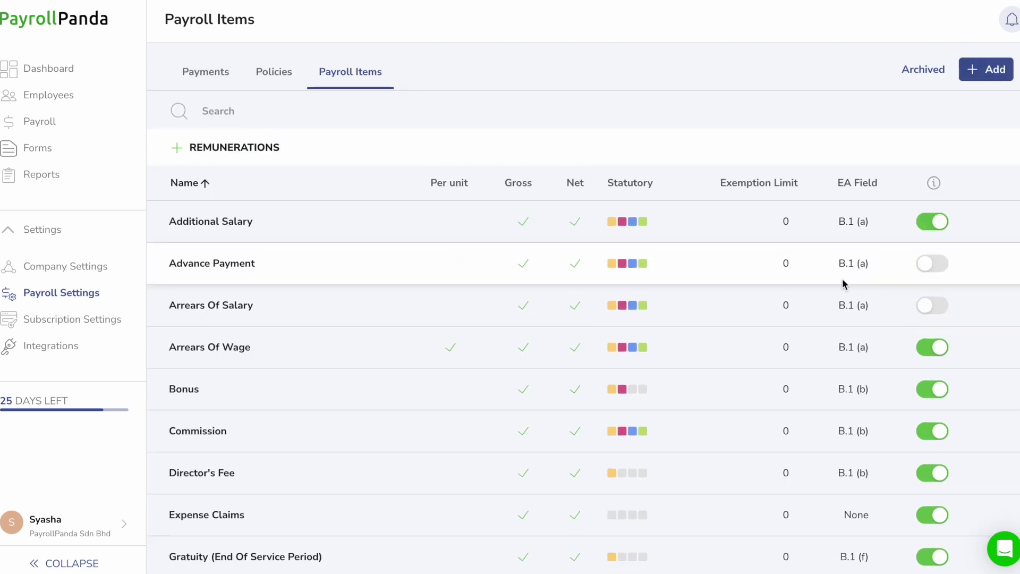
left_click(940, 223)
left_click(927, 263)
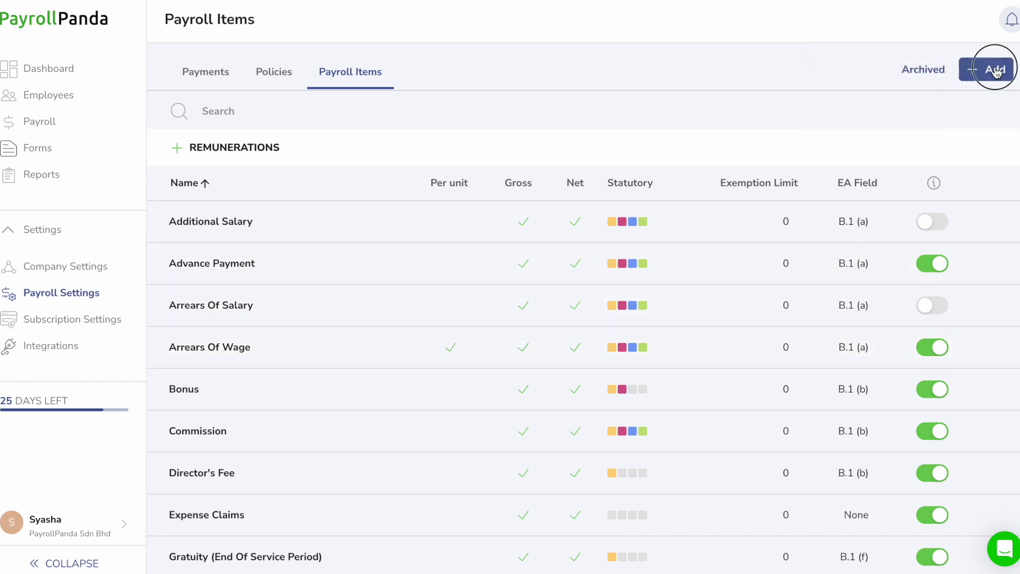
Draft a 'Special pay' custom item with EPF, SOCSO and EIS, then discard it
left_click(994, 69)
type("Special pay")
left_click(624, 468)
left_click(658, 468)
left_click(693, 468)
scroll(629, 421, "down", 3)
left_click(627, 418)
left_click(615, 387)
left_click(616, 433)
left_click(1005, 19)
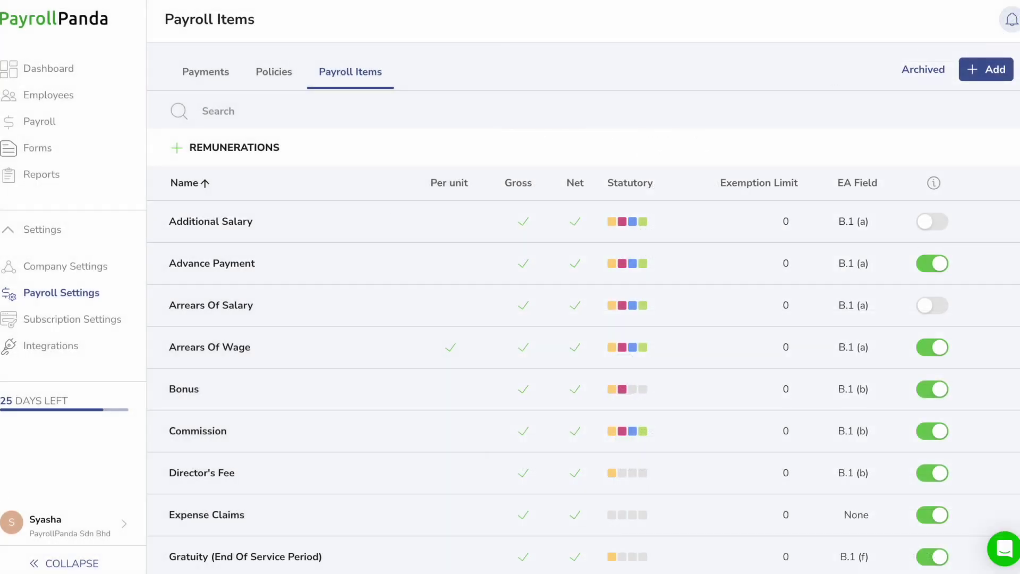
left_click(71, 347)
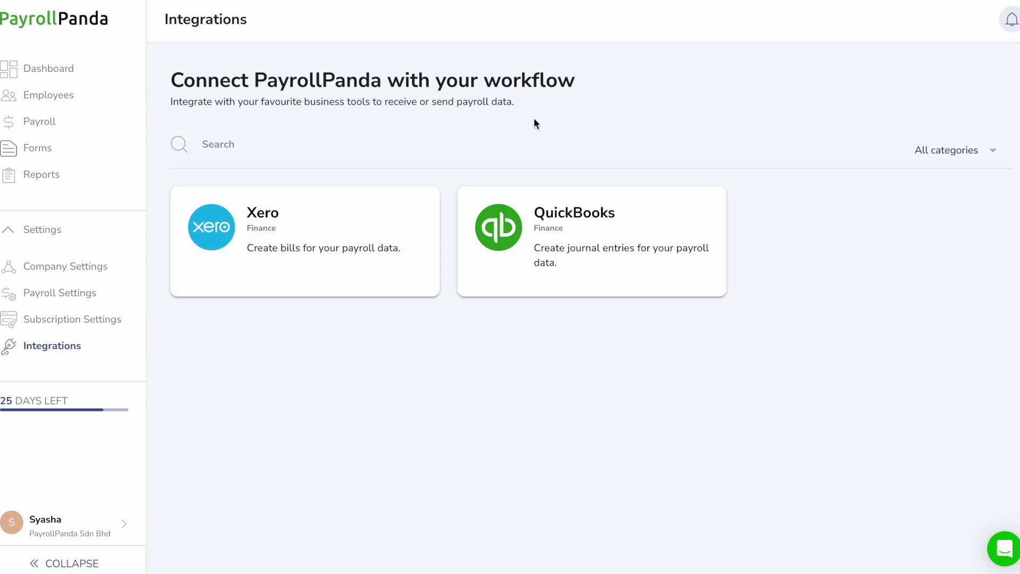
left_click(598, 266)
left_click(311, 292)
left_click(311, 281)
left_click(253, 374)
Create a Sales department under Employees > Departments and return to the employee list
left_click(85, 94)
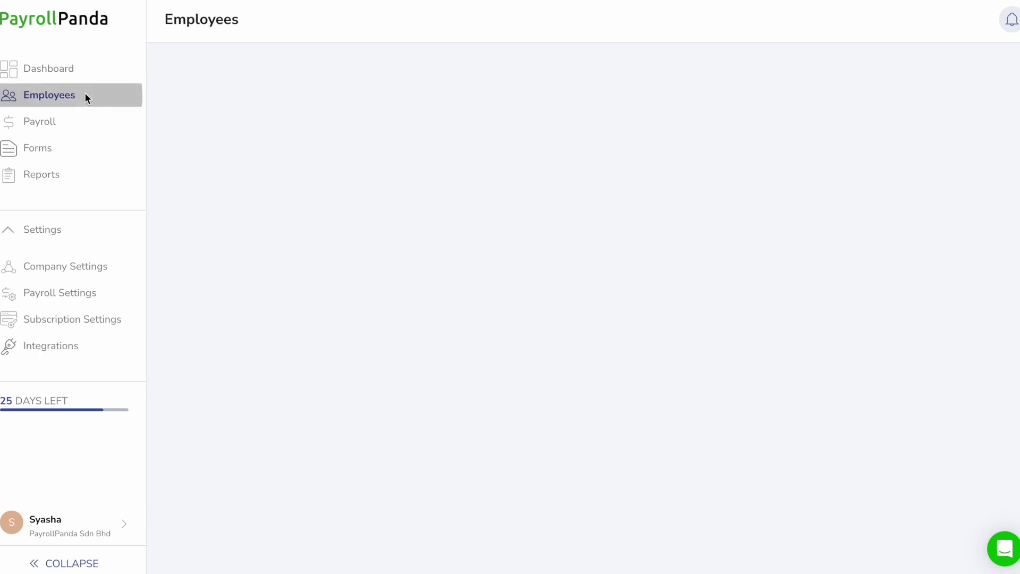
left_click(266, 84)
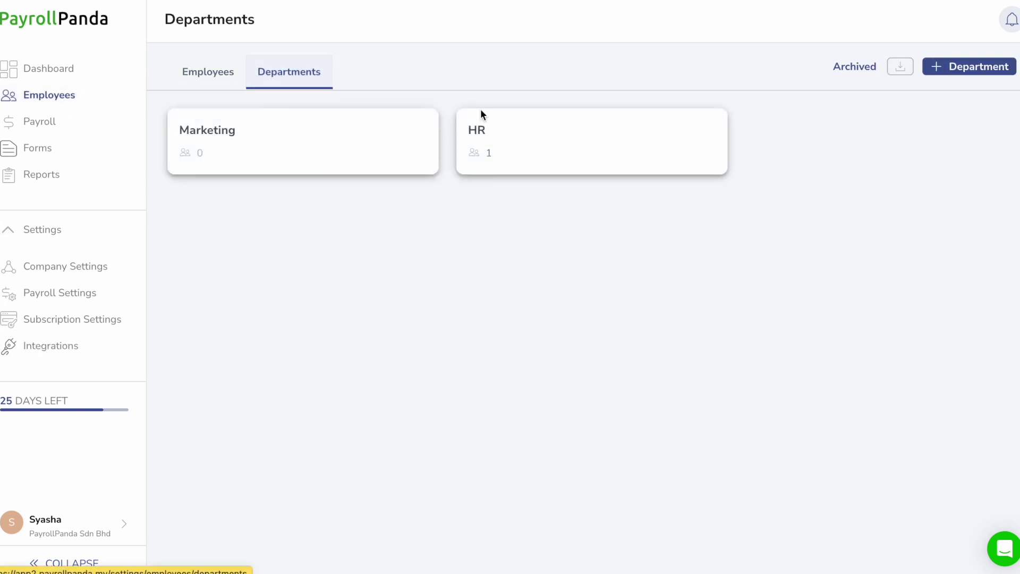
left_click(990, 68)
left_click(770, 118)
type("Sales")
left_click(983, 554)
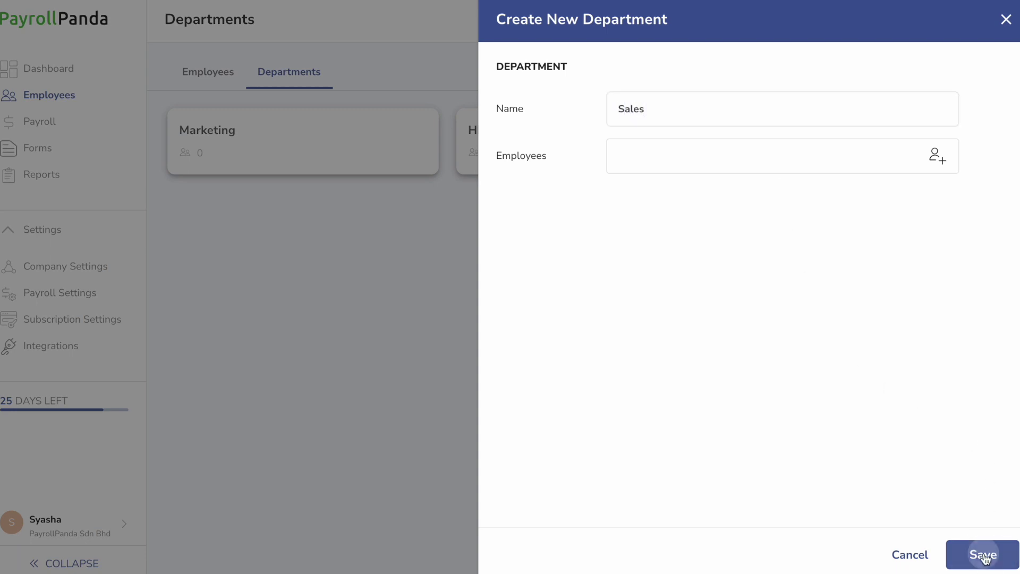
left_click(208, 73)
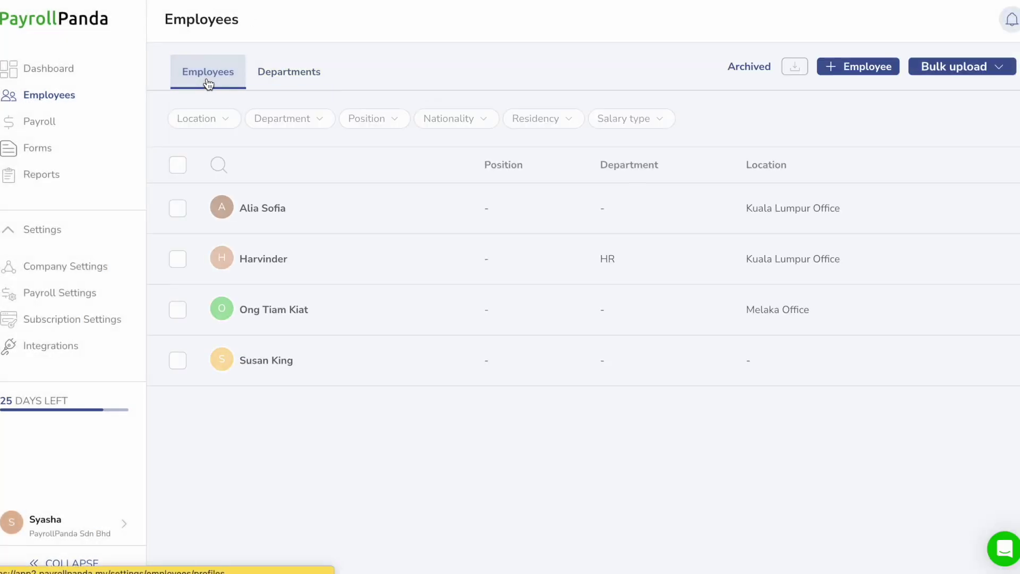
Begin a spreadsheet employee import, close it, and start adding a new employee instead
left_click(972, 72)
left_click(912, 92)
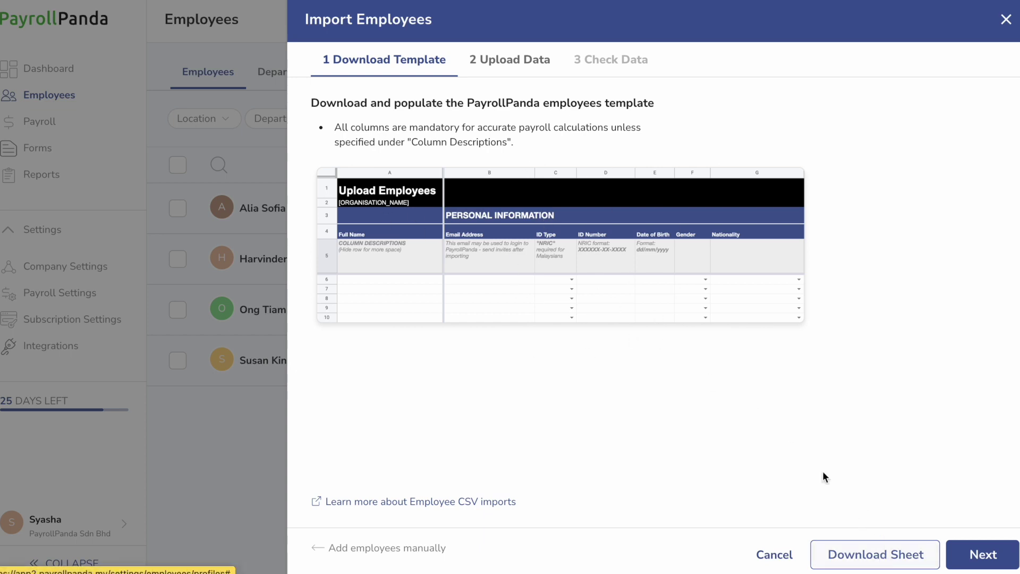
left_click(548, 74)
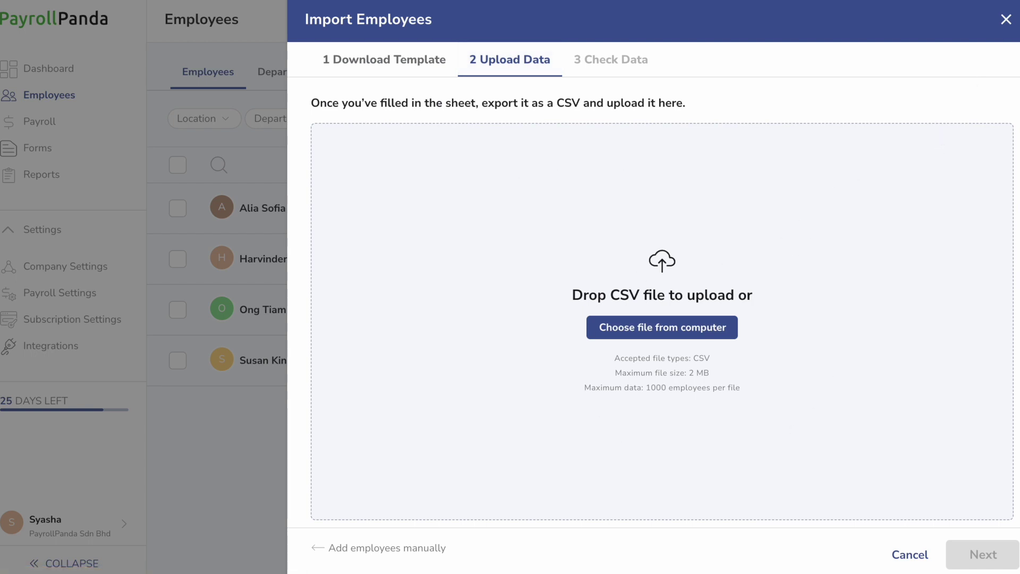
left_click(1006, 21)
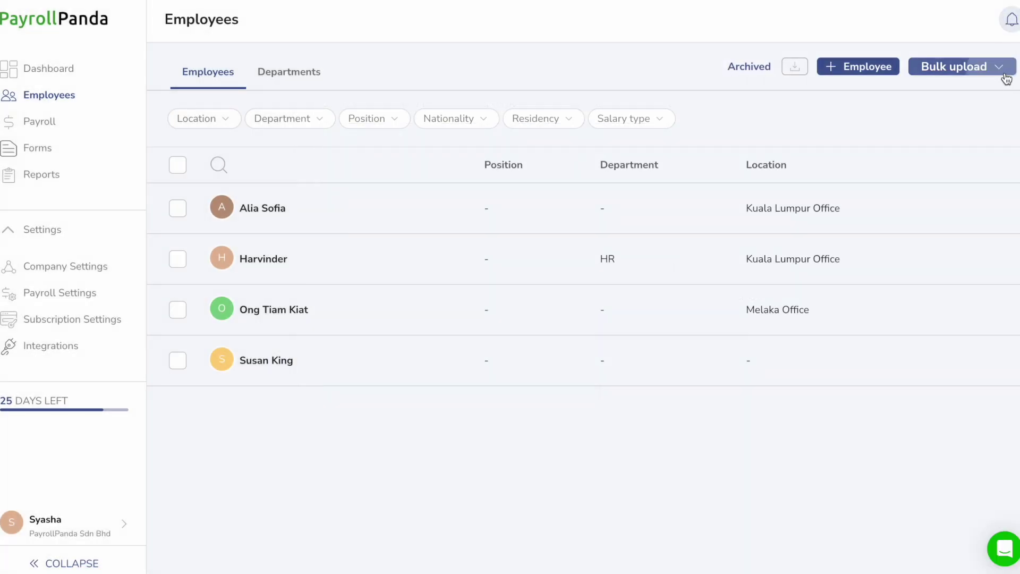
left_click(1006, 78)
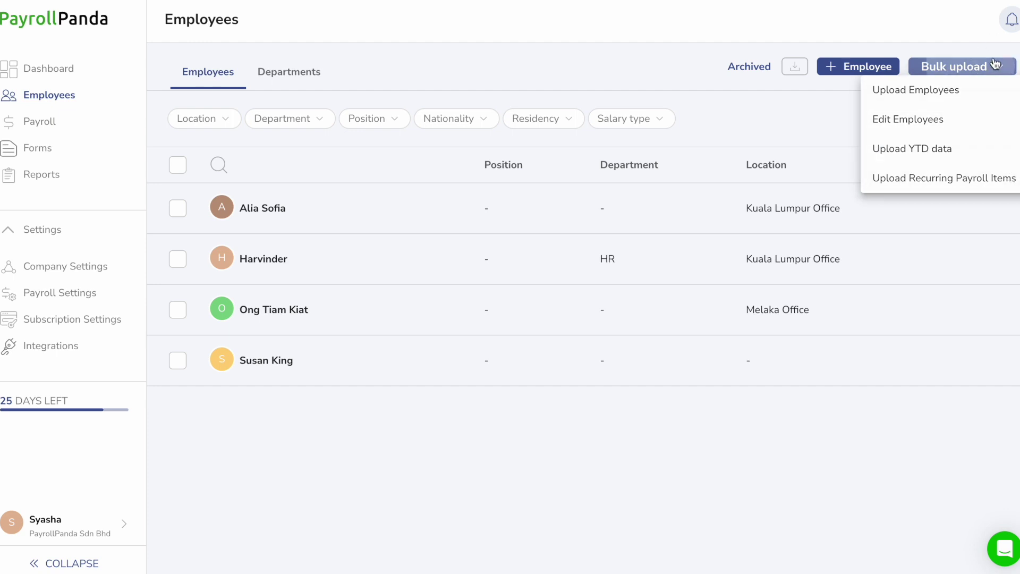
left_click(864, 66)
Enter the employee's name and NRIC, set Married with one child under 18, and save
left_click(747, 132)
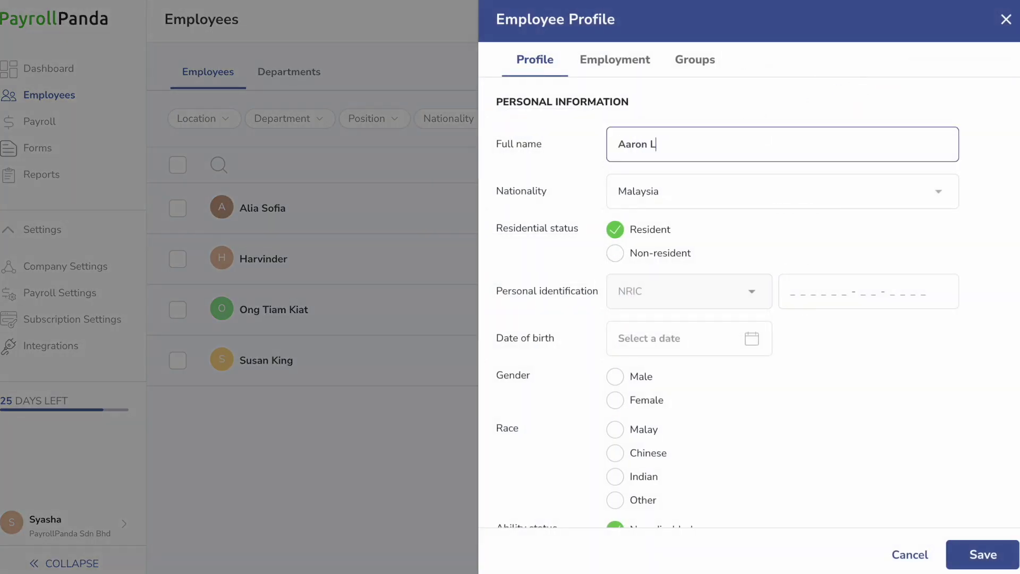
left_click(799, 299)
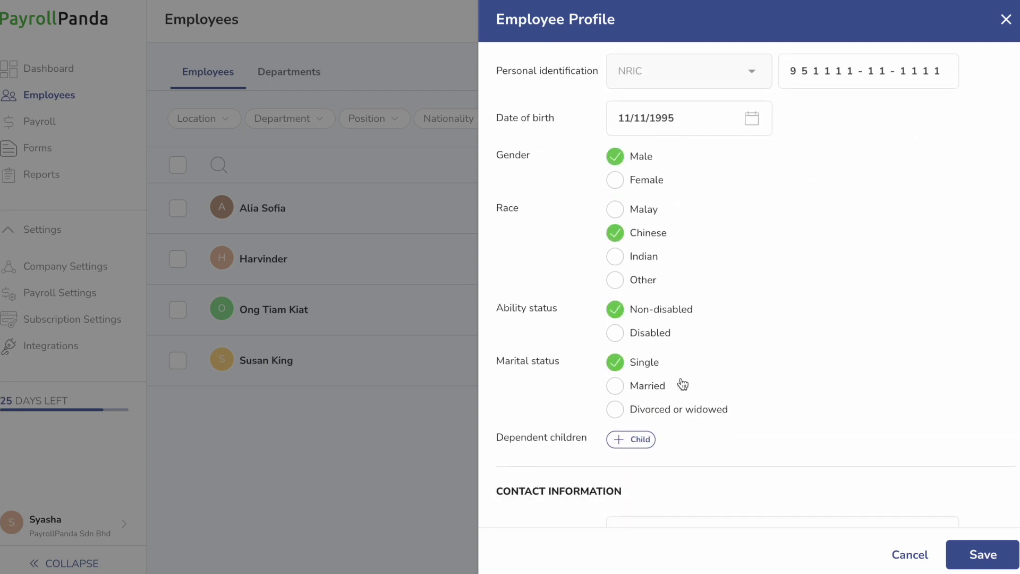
scroll(683, 384, "down", 1)
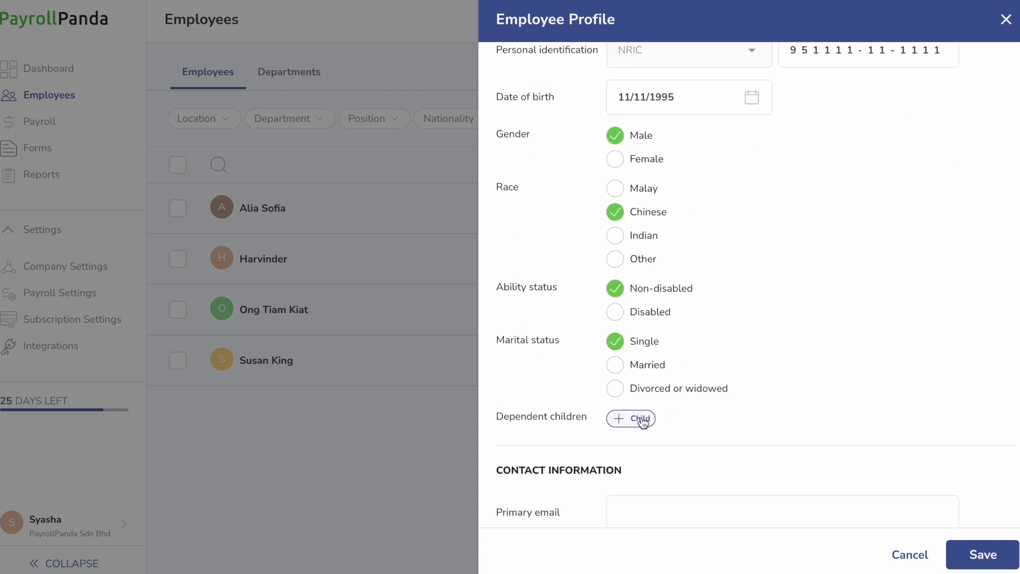
left_click(643, 418)
left_click(620, 365)
scroll(784, 346, "down", 3)
scroll(792, 352, "down", 3)
left_click(915, 295)
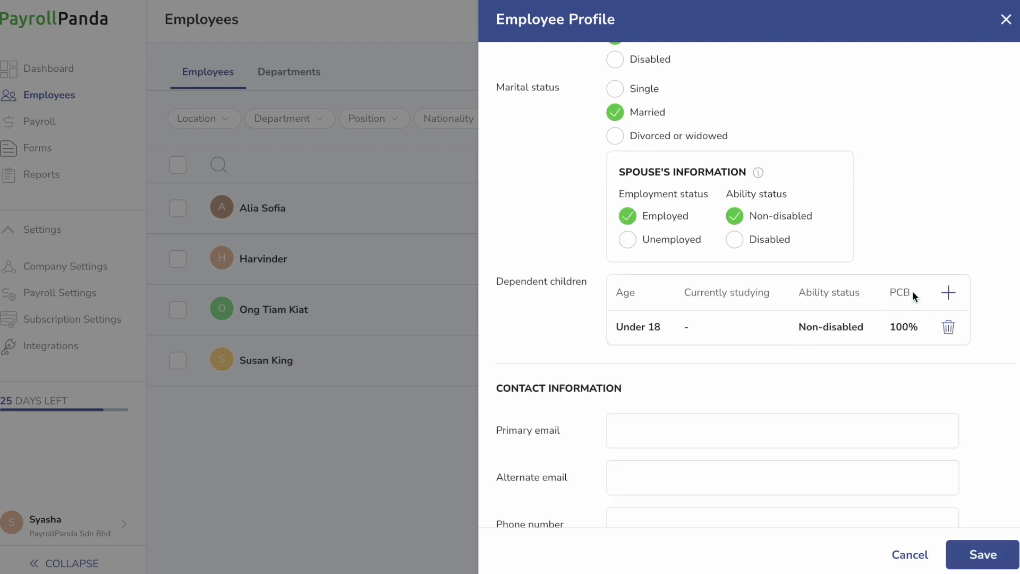
scroll(691, 375, "down", 10)
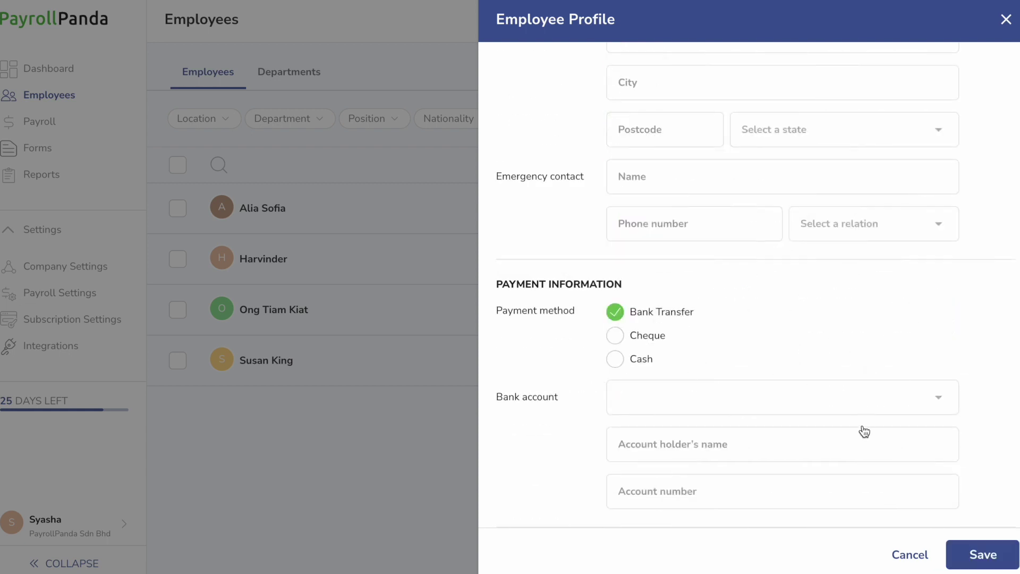
left_click(983, 554)
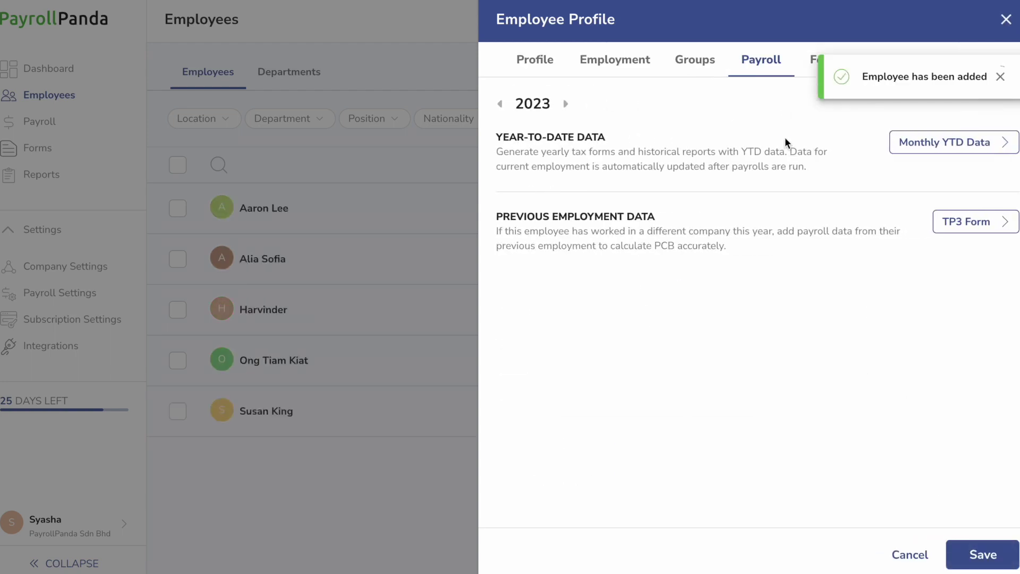
left_click(615, 62)
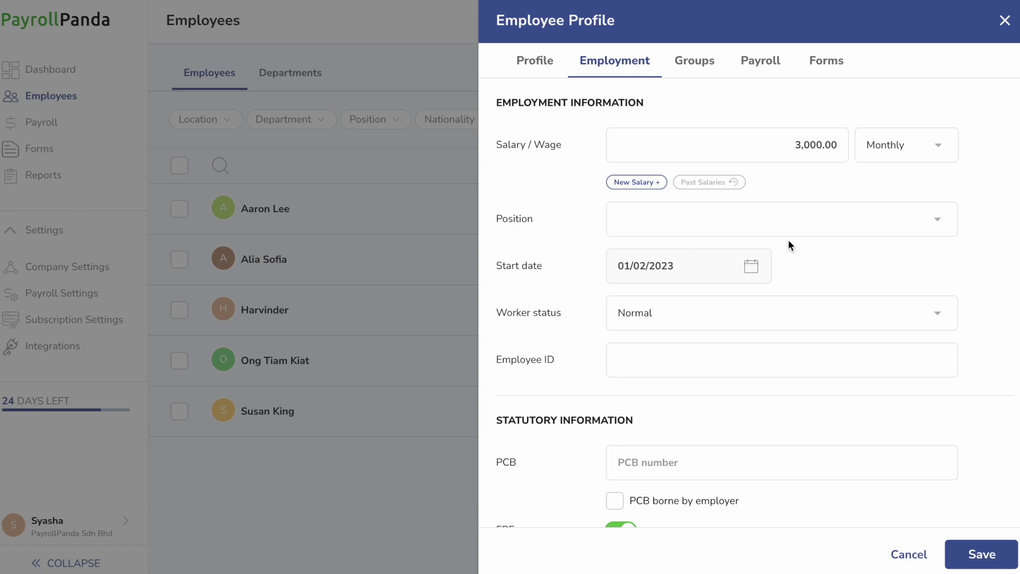
Enter a new 4,000.00 monthly salary effective 06/04/2023 and review the statutory settings
left_click(636, 182)
left_click(721, 193)
type("4000")
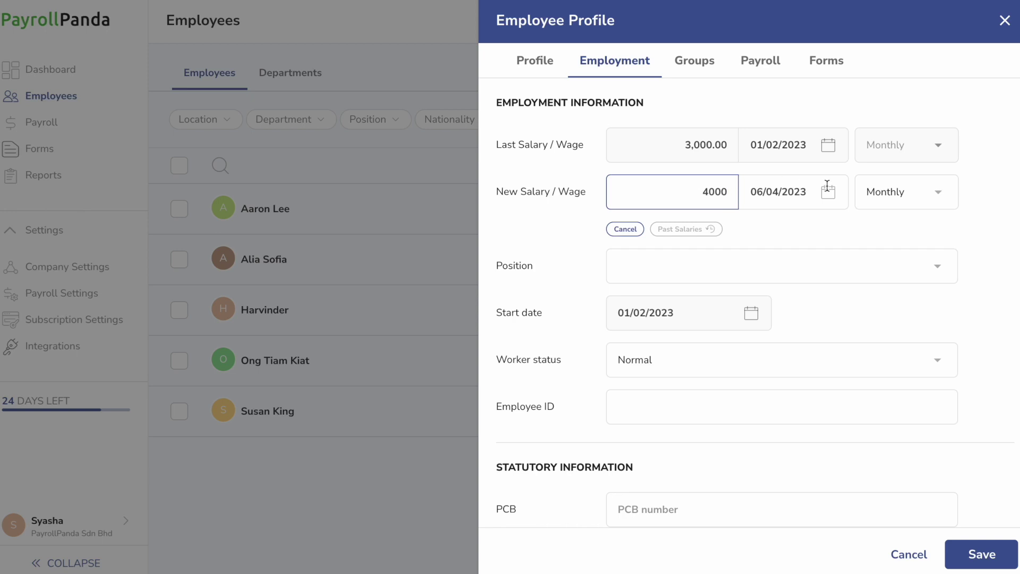
left_click(827, 187)
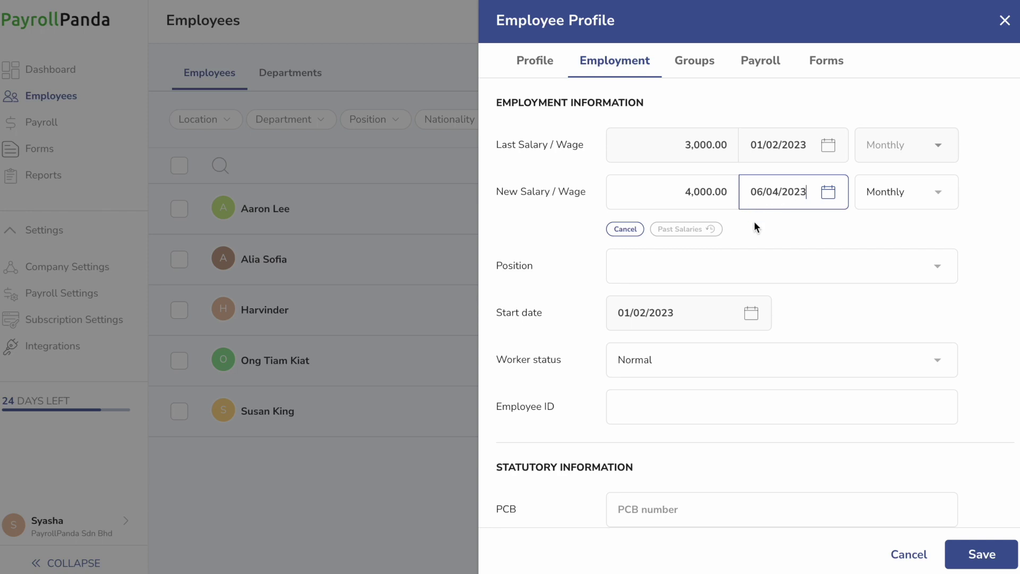
scroll(665, 371, "down", 4)
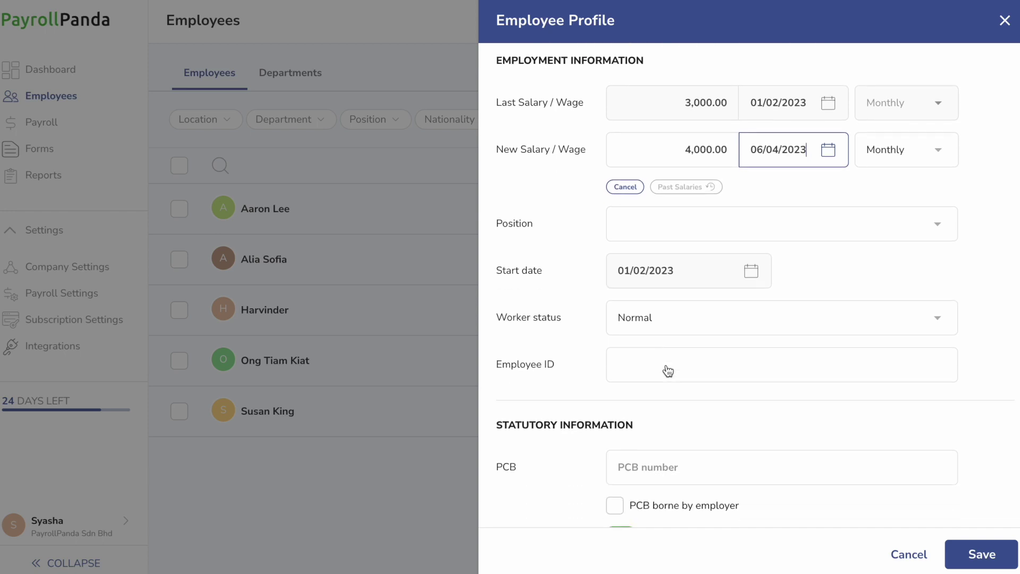
scroll(720, 303, "down", 5)
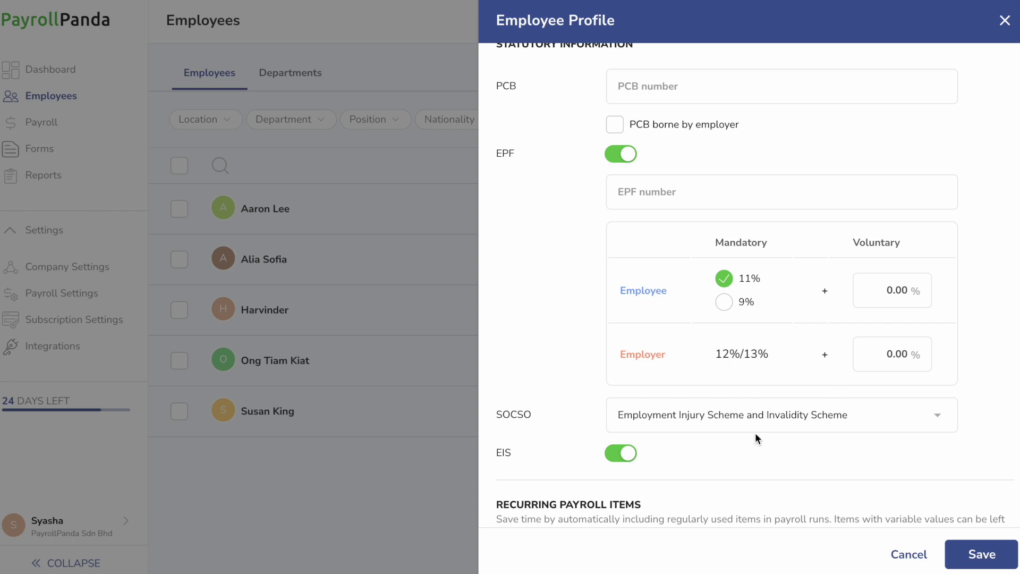
Check the available SOCSO schemes and keep the current one
scroll(757, 439, "down", 3)
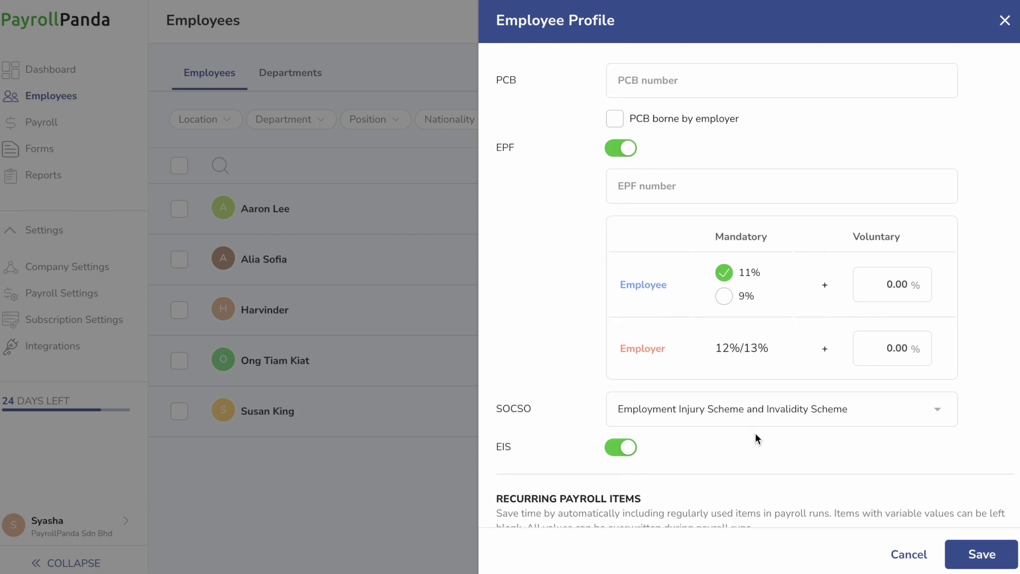
left_click(851, 334)
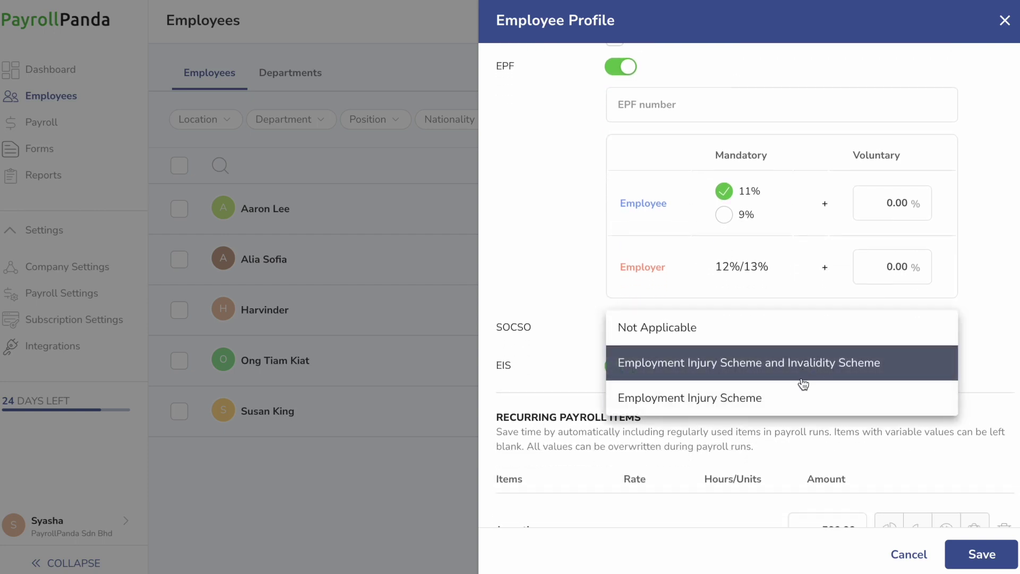
left_click(835, 364)
Add Shift Allowance as a recurring item with its amount, then save the employee profile
scroll(836, 362, "down", 2)
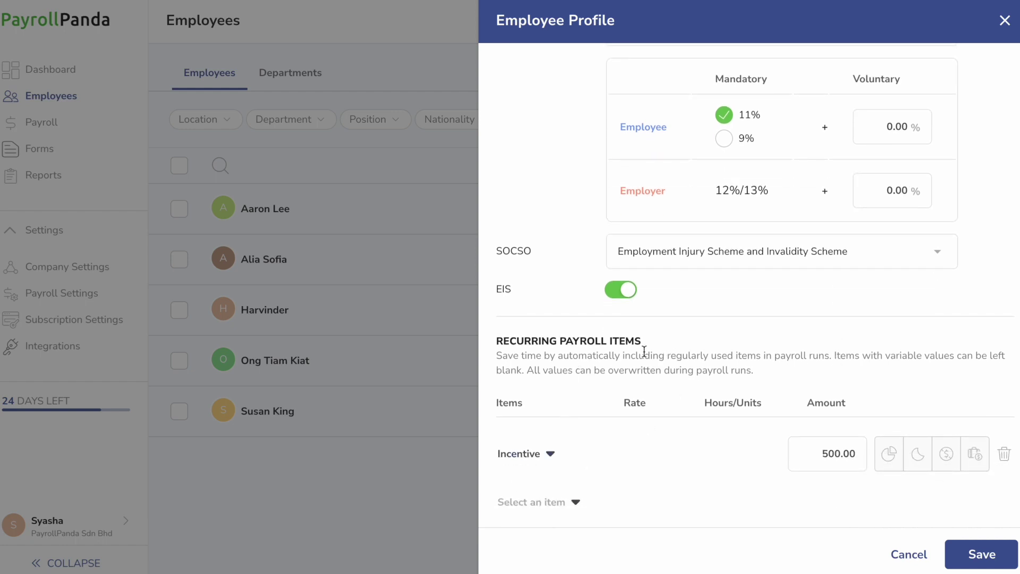
left_click(556, 511)
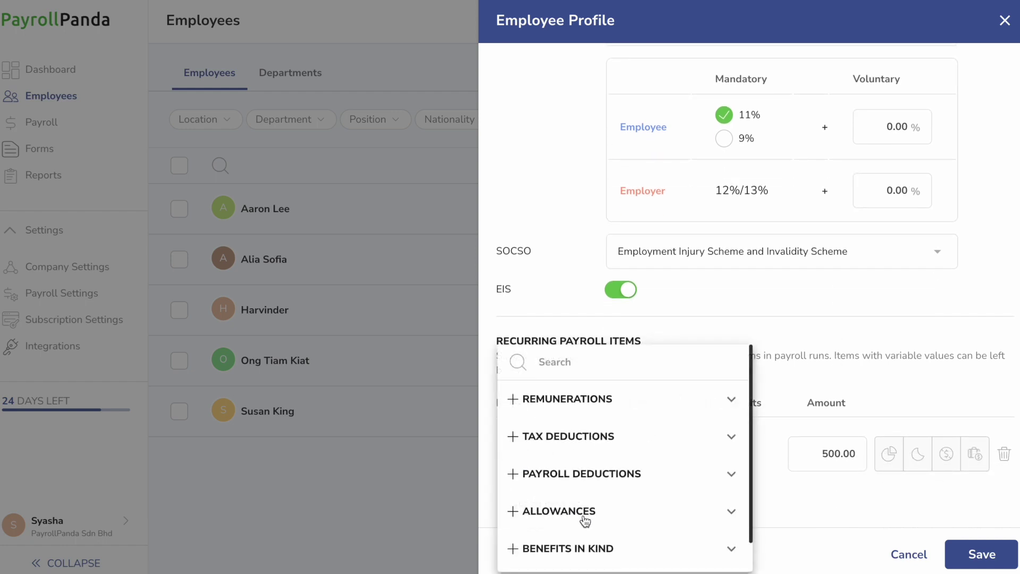
left_click(629, 515)
scroll(627, 512, "down", 3)
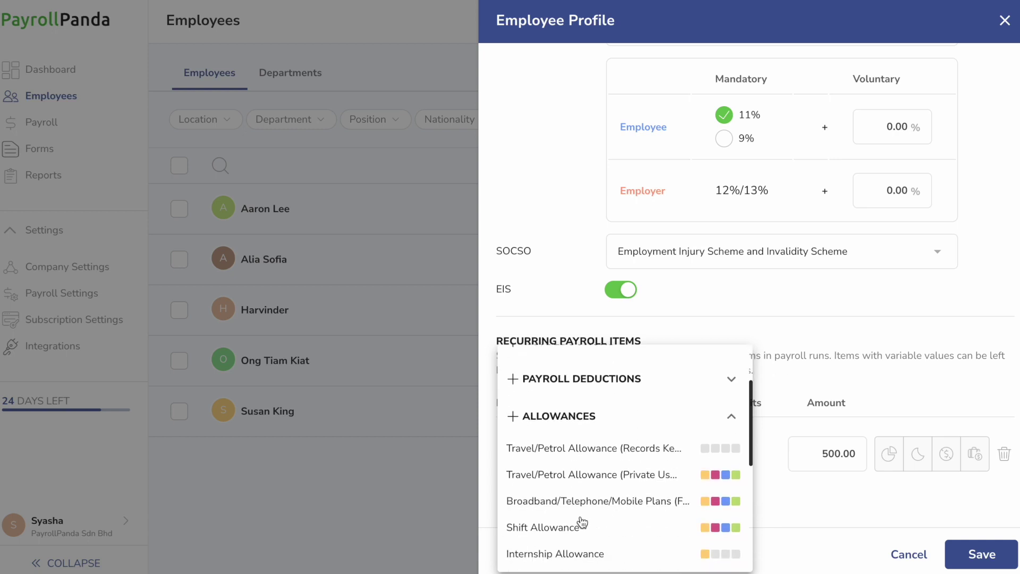
left_click(582, 524)
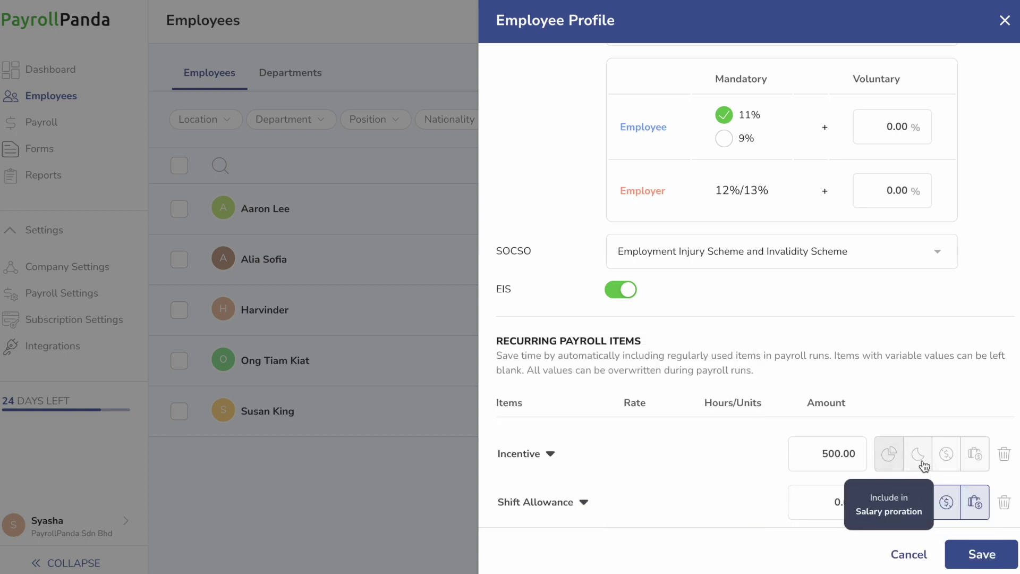
left_click(817, 502)
left_click(757, 508)
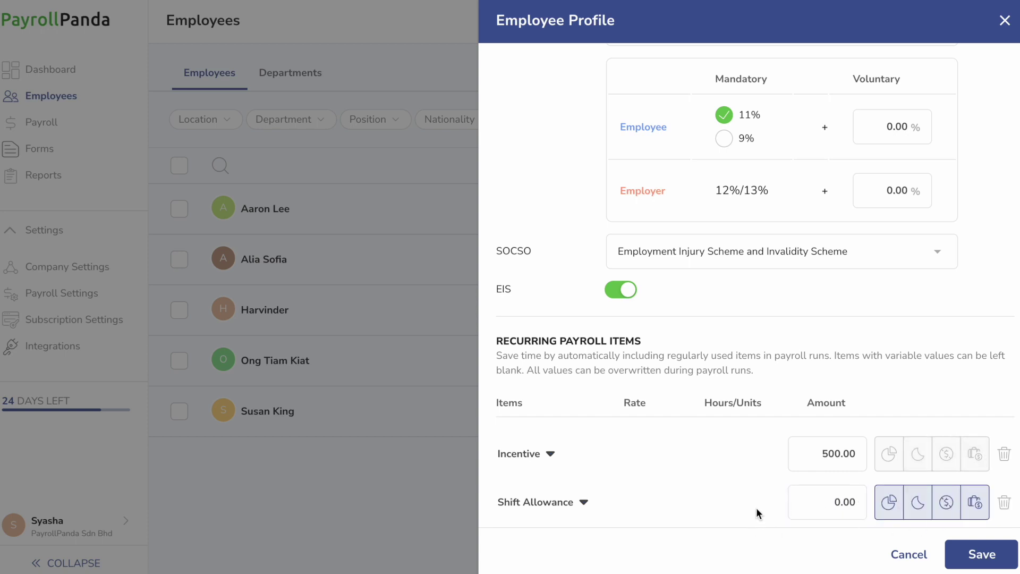
left_click(975, 553)
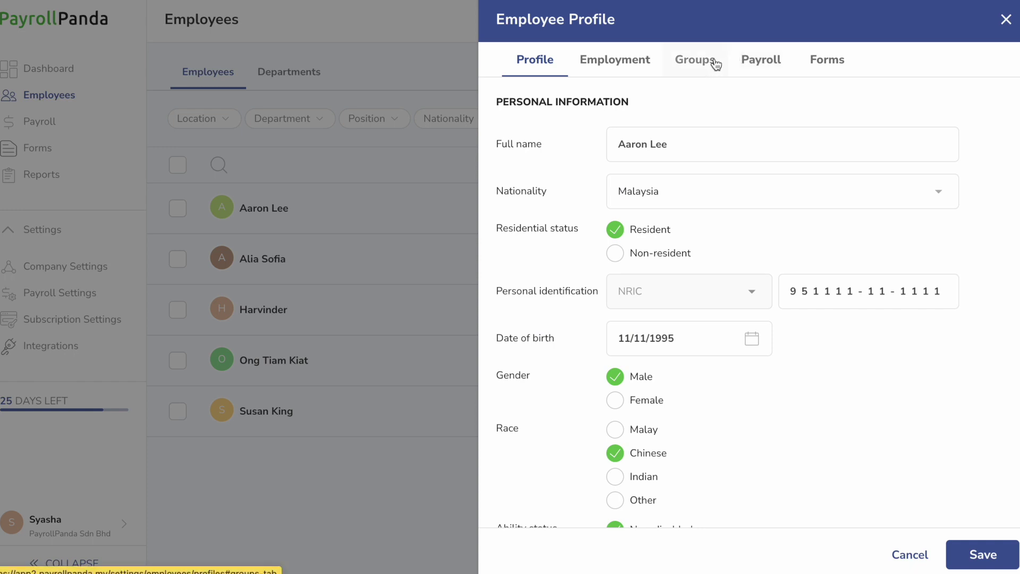
Review the employee's group settings and 2023 monthly YTD figures, then close the YTD editor
left_click(715, 62)
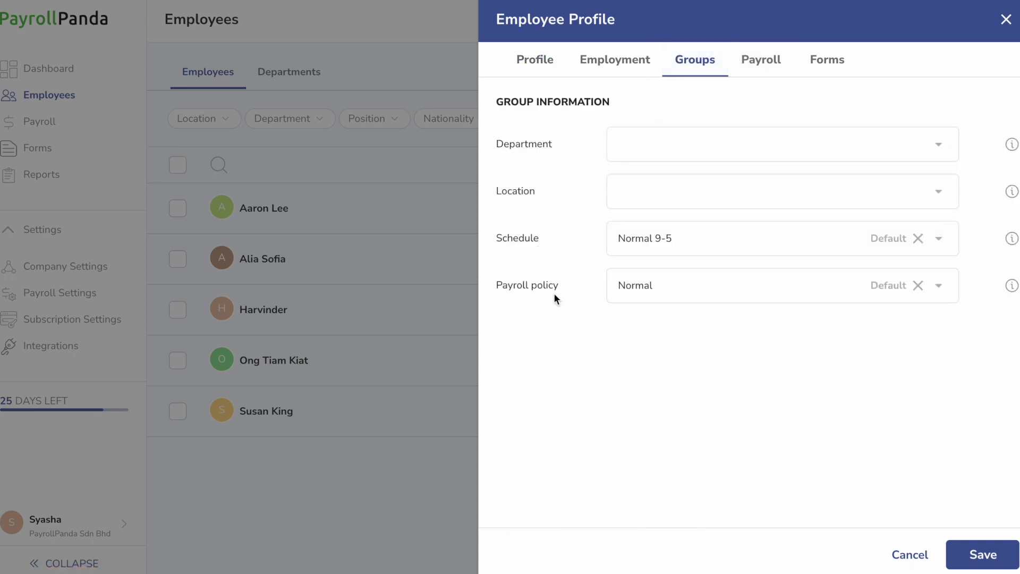
left_click(771, 71)
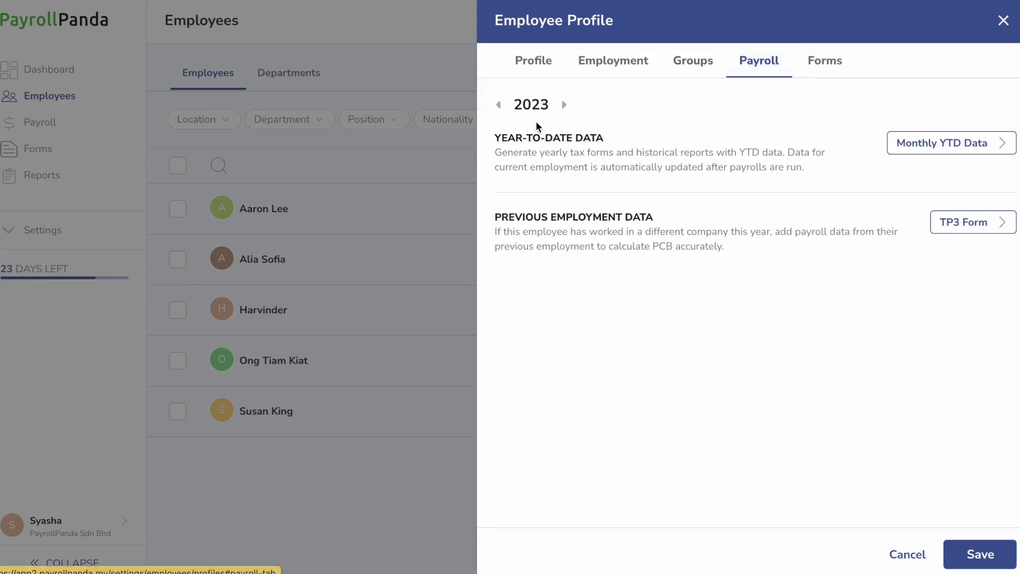
left_click_drag(487, 139, 631, 139)
left_click(632, 139)
left_click(922, 141)
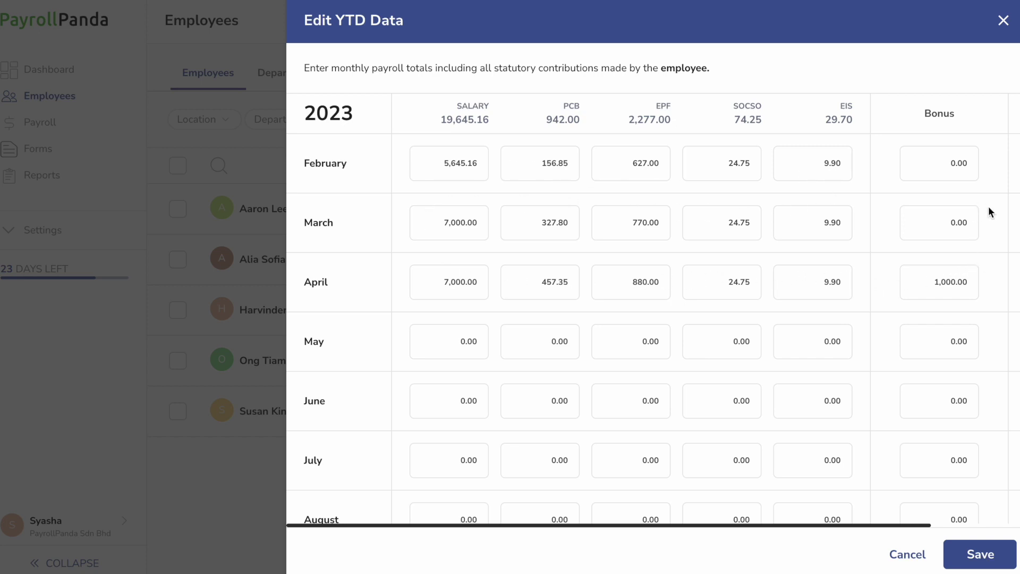
scroll(925, 213, "down", 3)
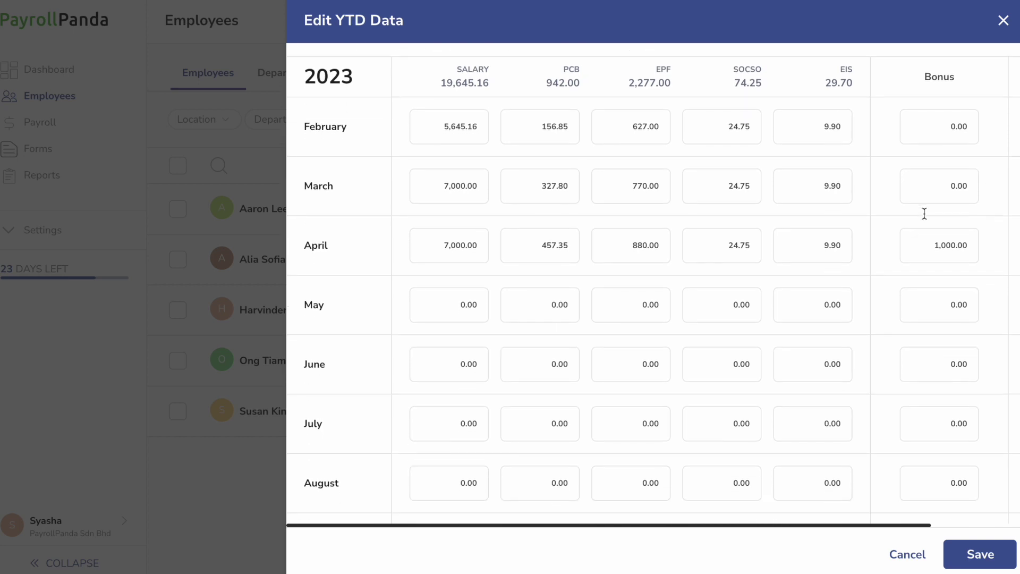
scroll(925, 214, "down", 2)
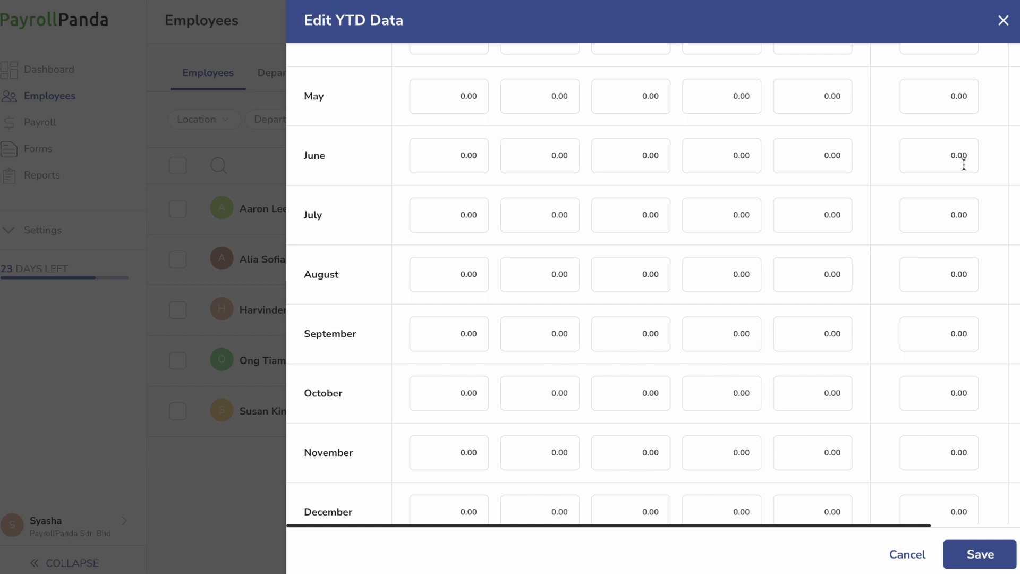
left_click(1004, 21)
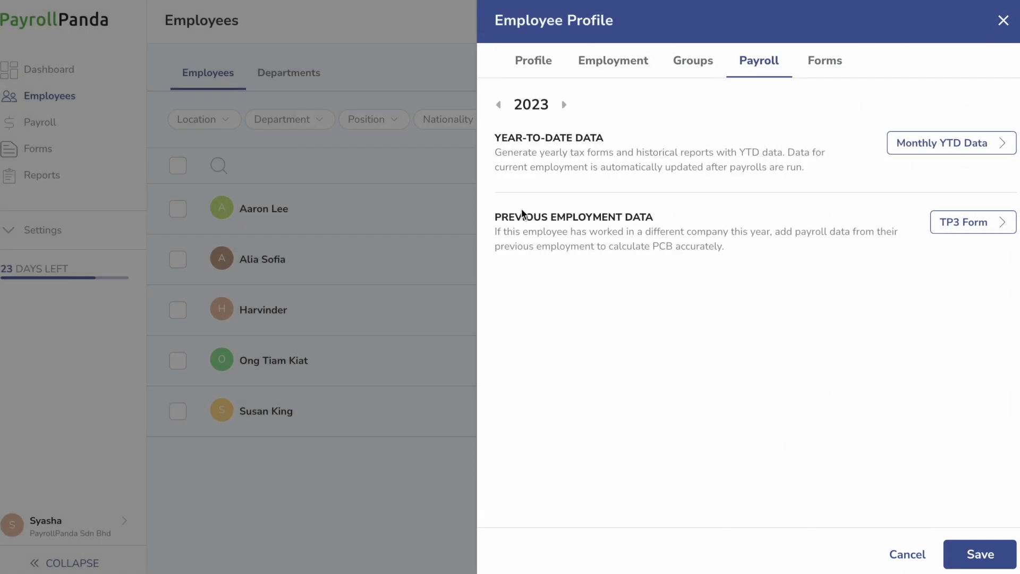
left_click_drag(494, 215, 686, 218)
Open the TP3 form and enter 'Old emp' as the first previous employer name
left_click(691, 219)
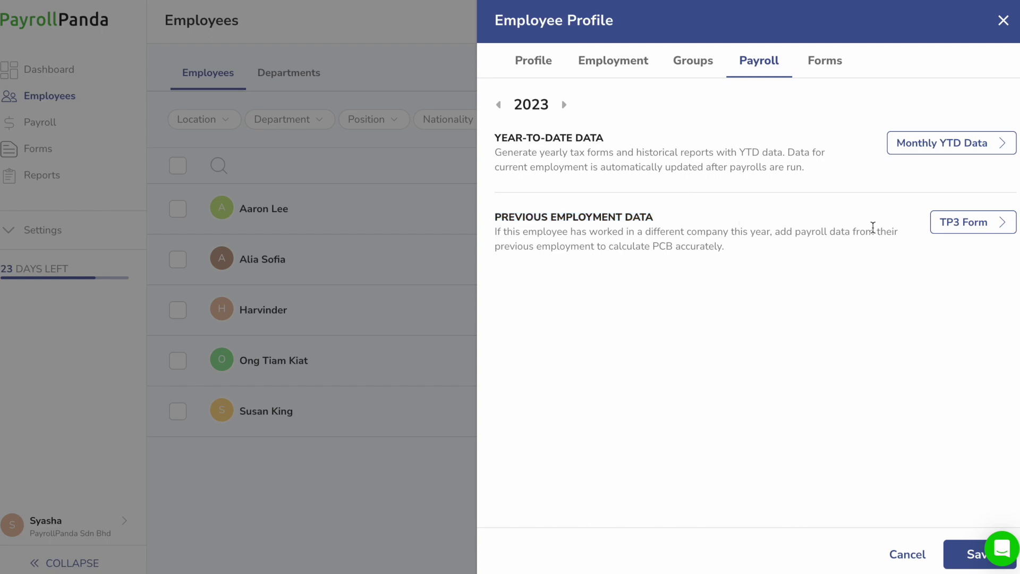
left_click(974, 222)
left_click(644, 312)
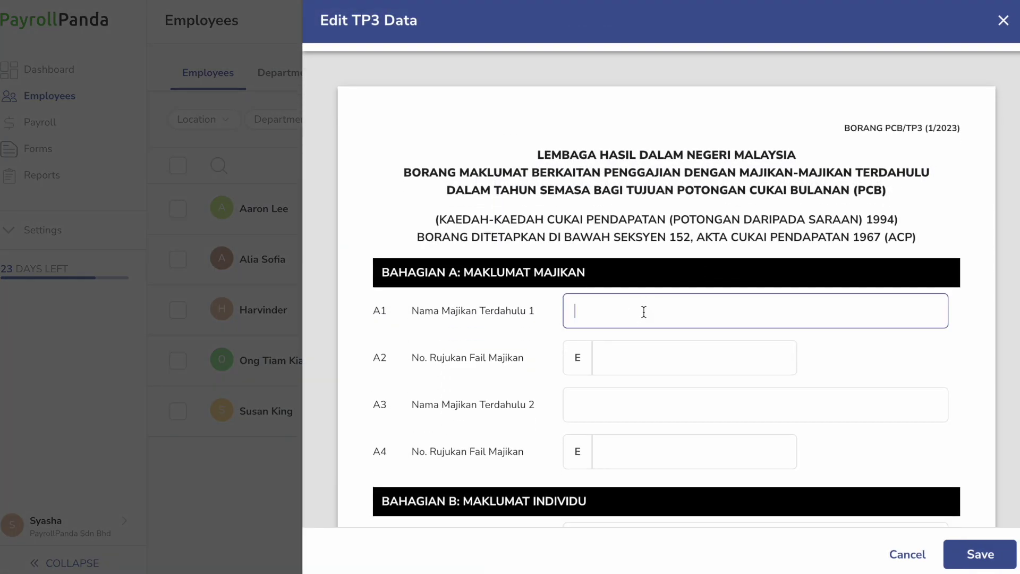
type("Old employer")
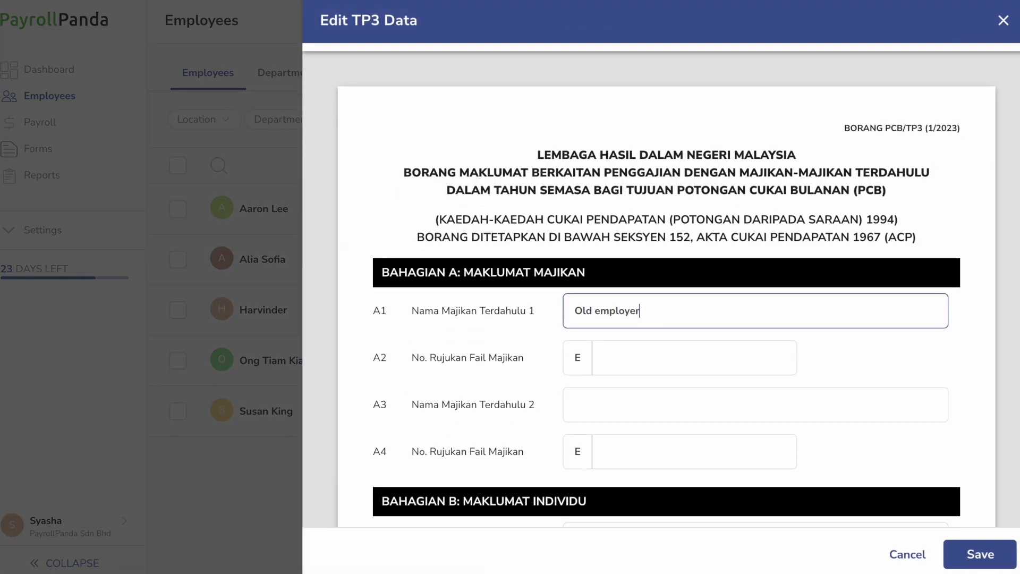
scroll(709, 313, "down", 15)
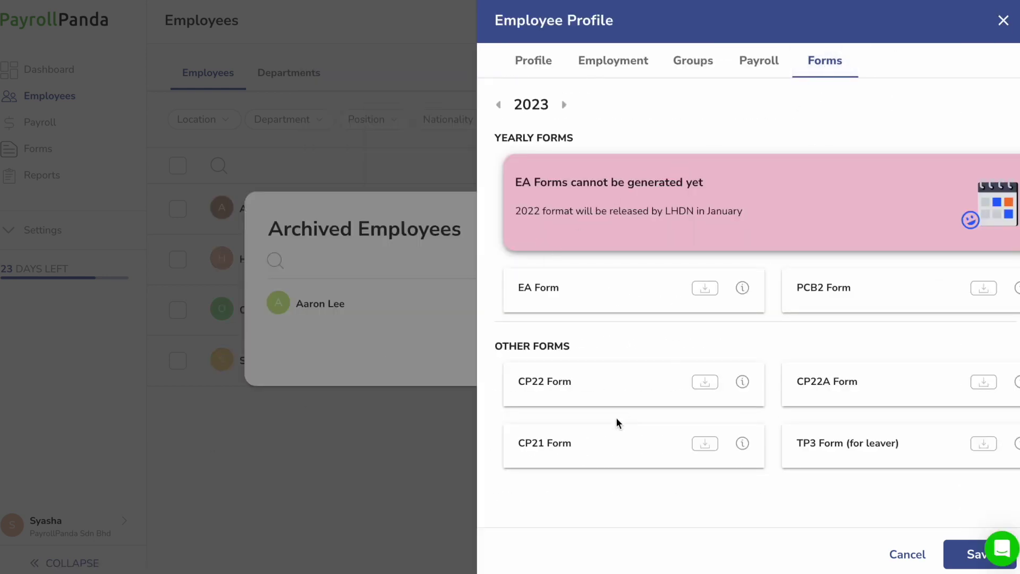
Look over the CP21, CP22, CP22A and TP3 form entries on the Forms tab
left_click(585, 441)
triple_click(585, 443)
triple_click(588, 381)
left_click(850, 380)
triple_click(851, 381)
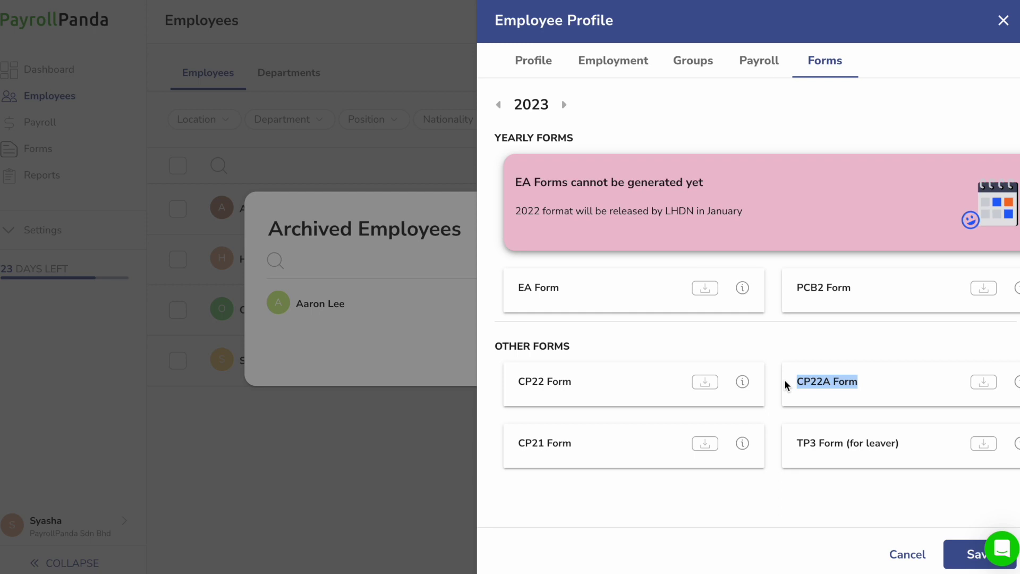
left_click(931, 396)
left_click_drag(923, 451, 780, 449)
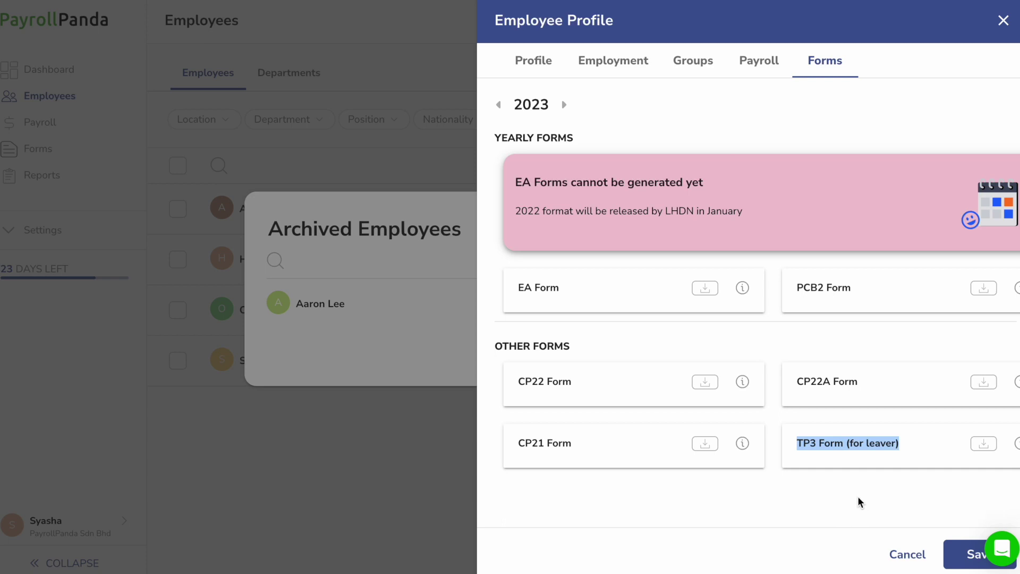
Generate and download the TP3 Form (for leaver), then review the EA and PCB2 entries
left_click(984, 444)
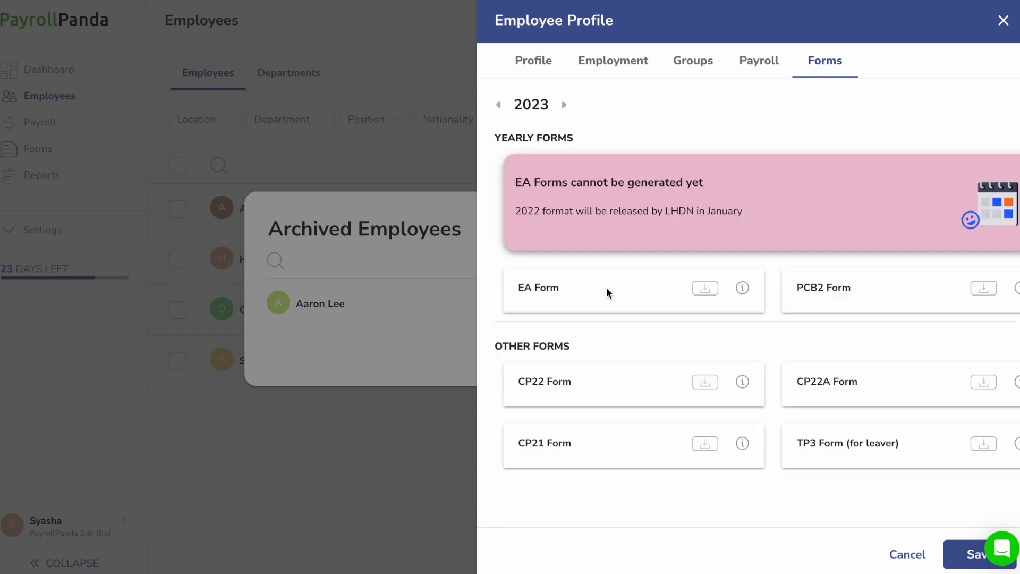
triple_click(547, 287)
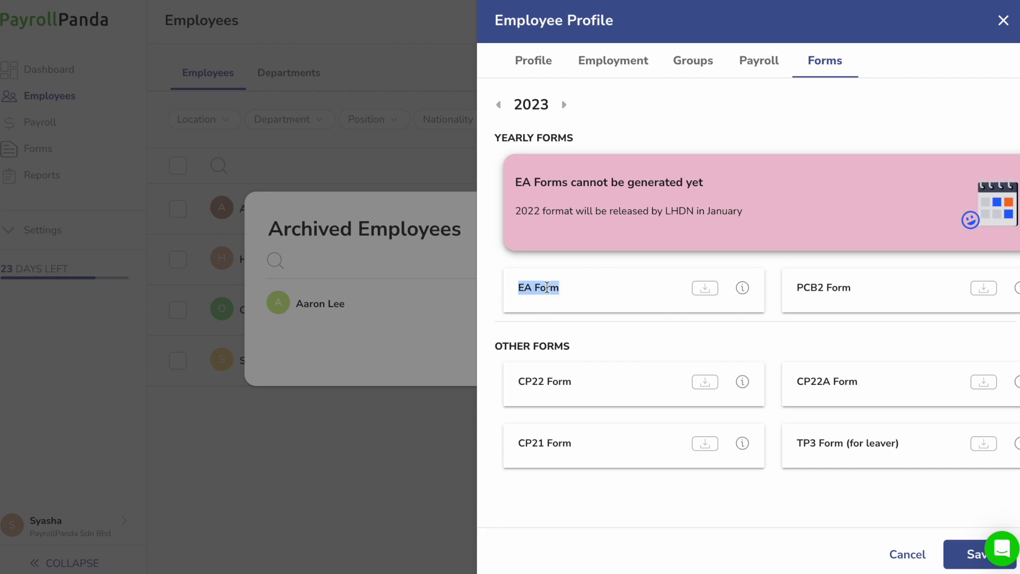
left_click_drag(911, 291, 758, 286)
left_click(911, 298)
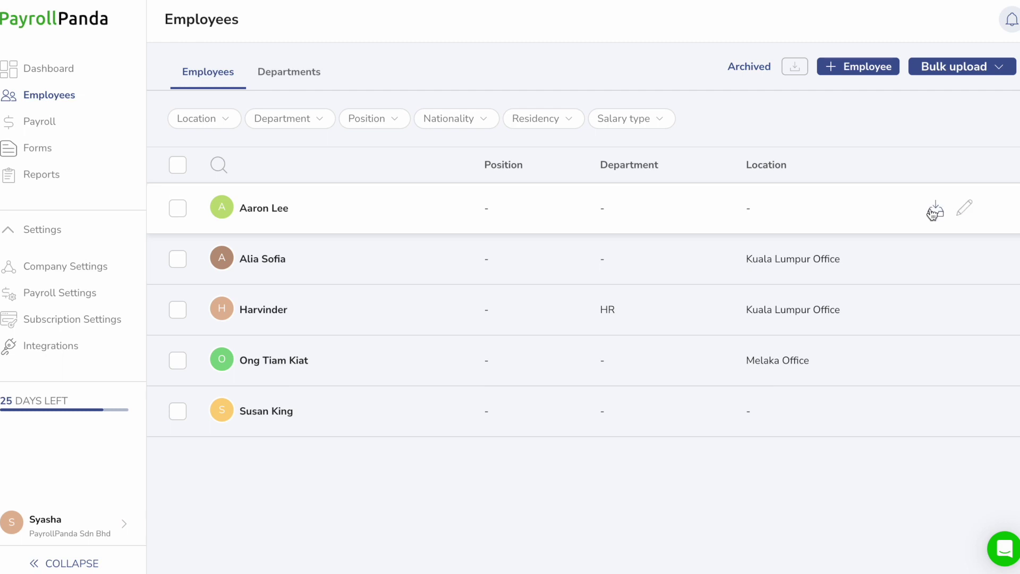
Archive the employee as Resigned, unprorated, with last working day 04/04/2023
left_click(934, 212)
left_click(939, 160)
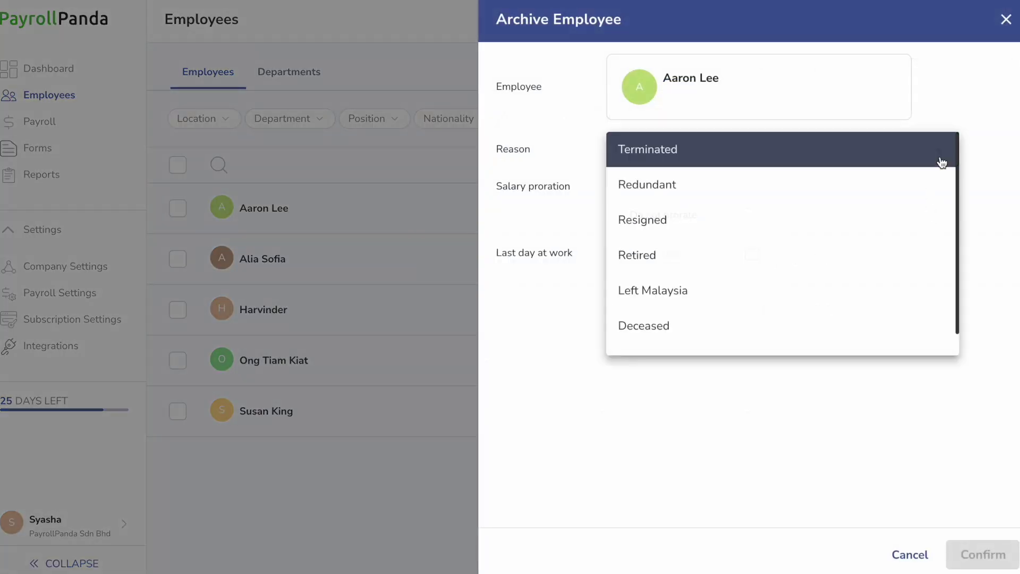
left_click(840, 230)
left_click(616, 217)
left_click(749, 254)
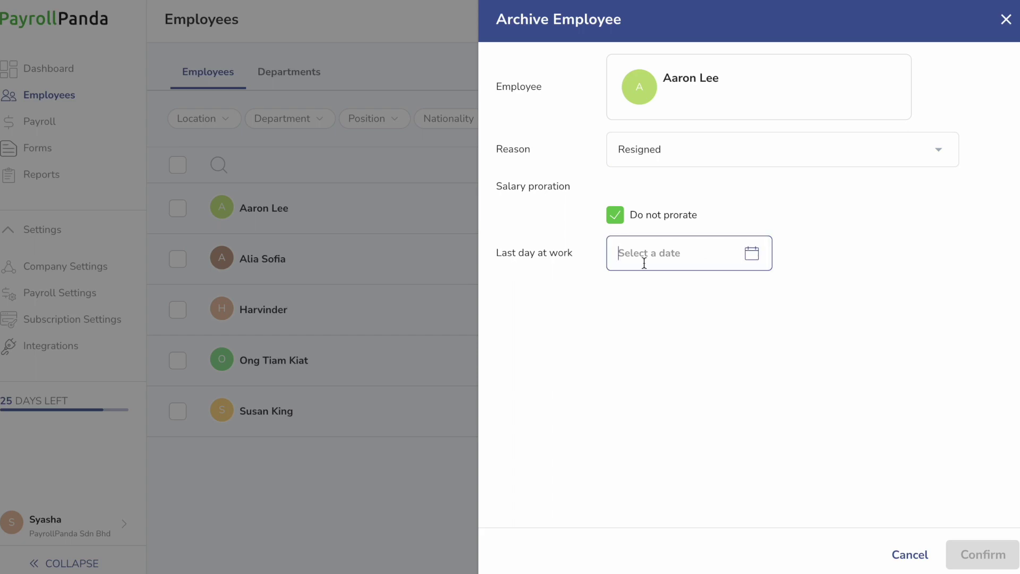
left_click(665, 260)
left_click(687, 379)
left_click(976, 556)
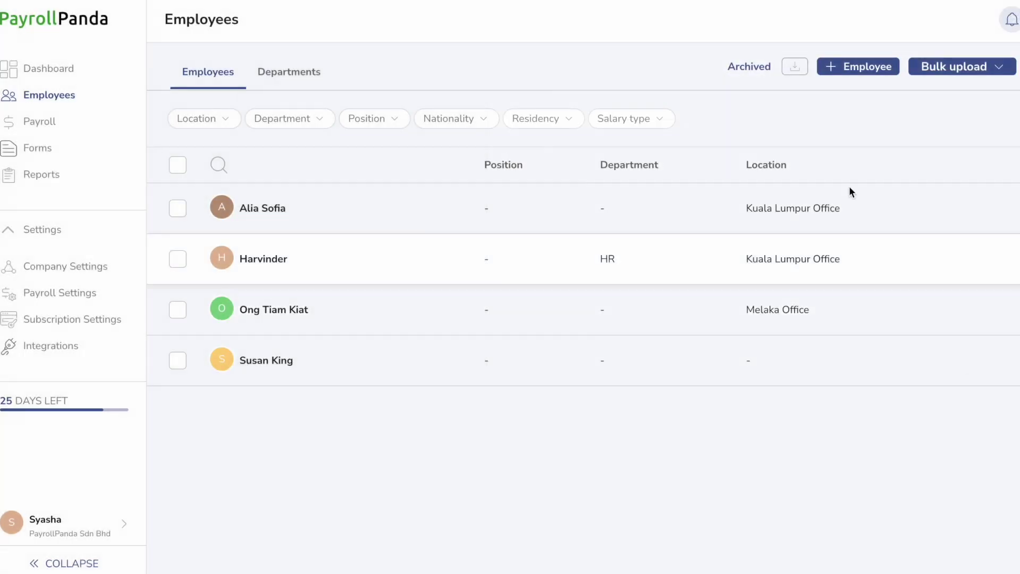
left_click(750, 67)
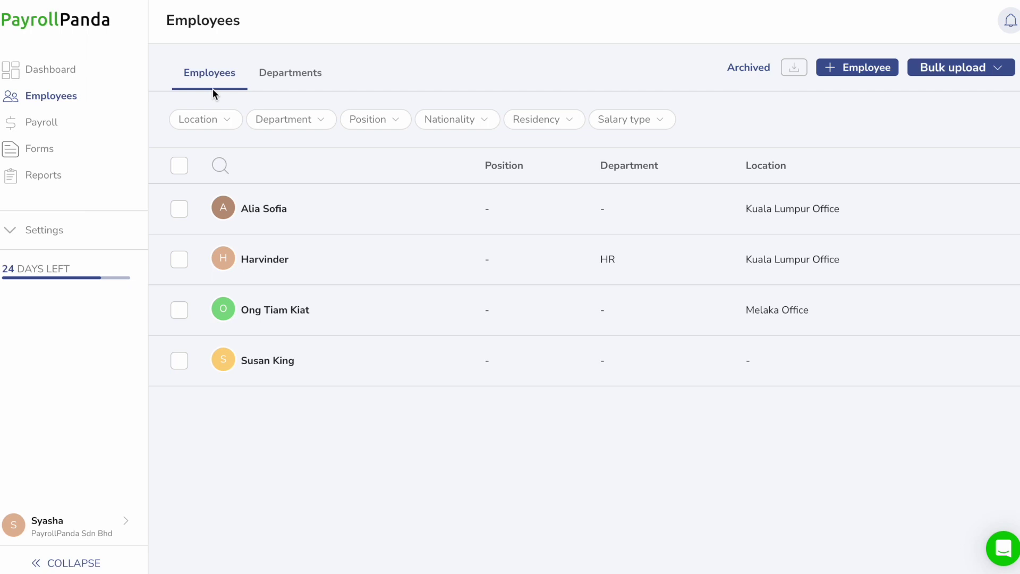
Lock January's payroll and open the April payroll for Mar 26 – Apr 25
left_click(44, 122)
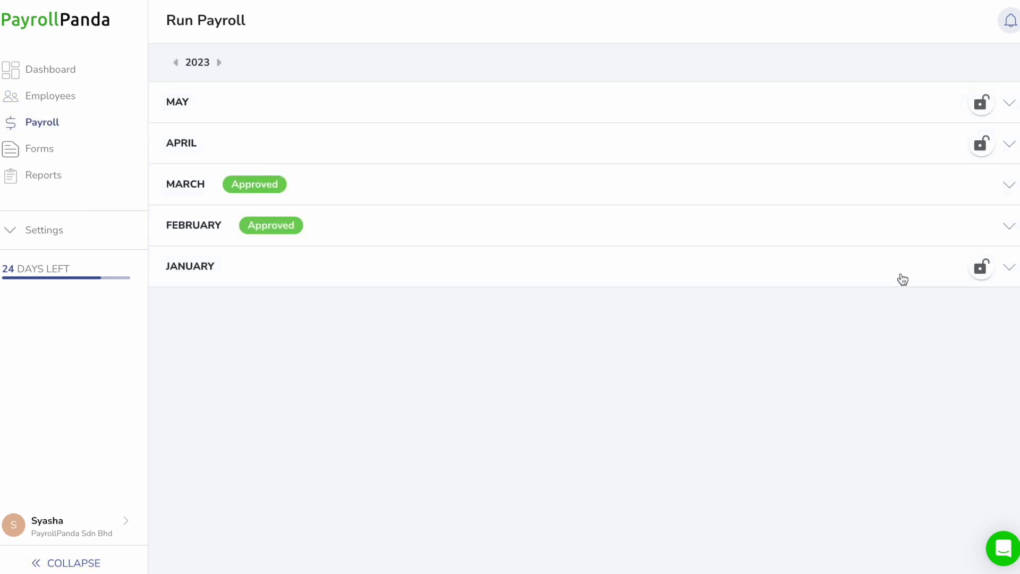
left_click(989, 272)
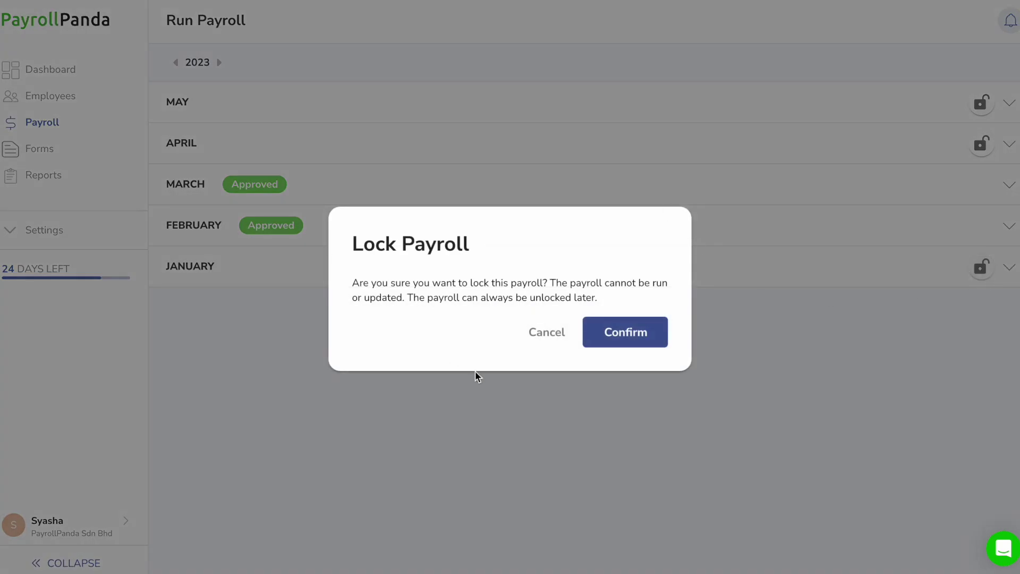
left_click(644, 340)
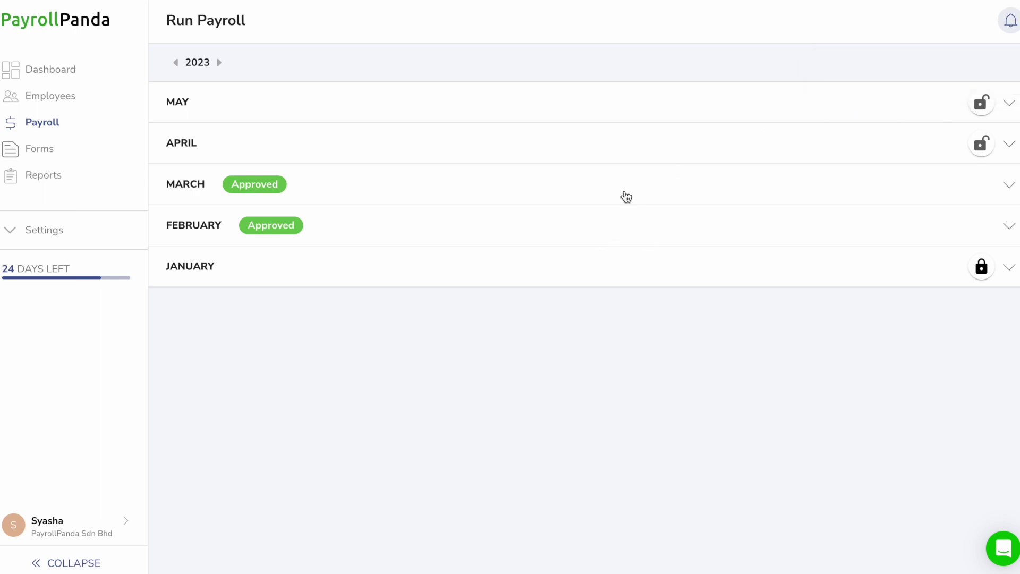
left_click(656, 148)
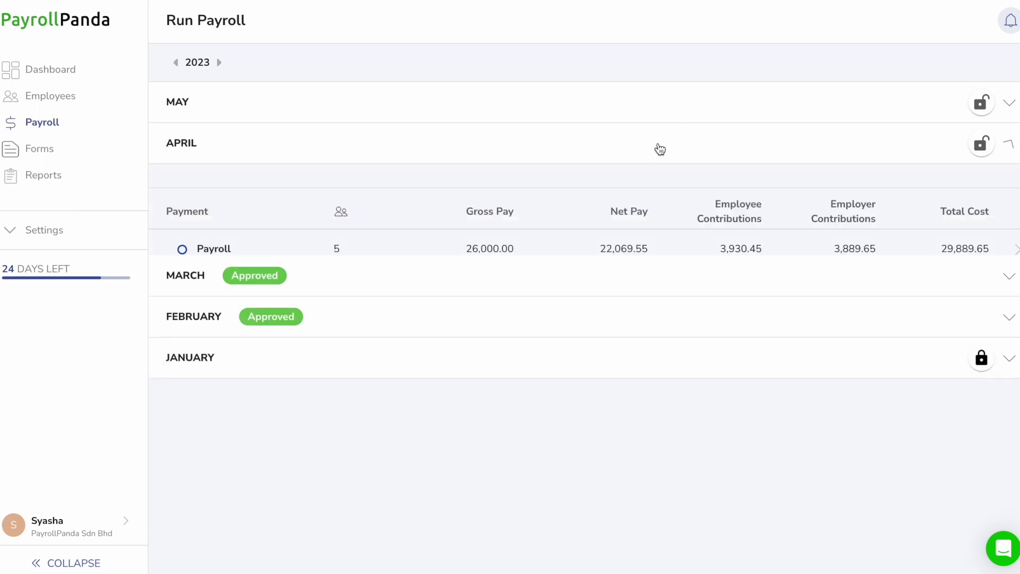
left_click(584, 251)
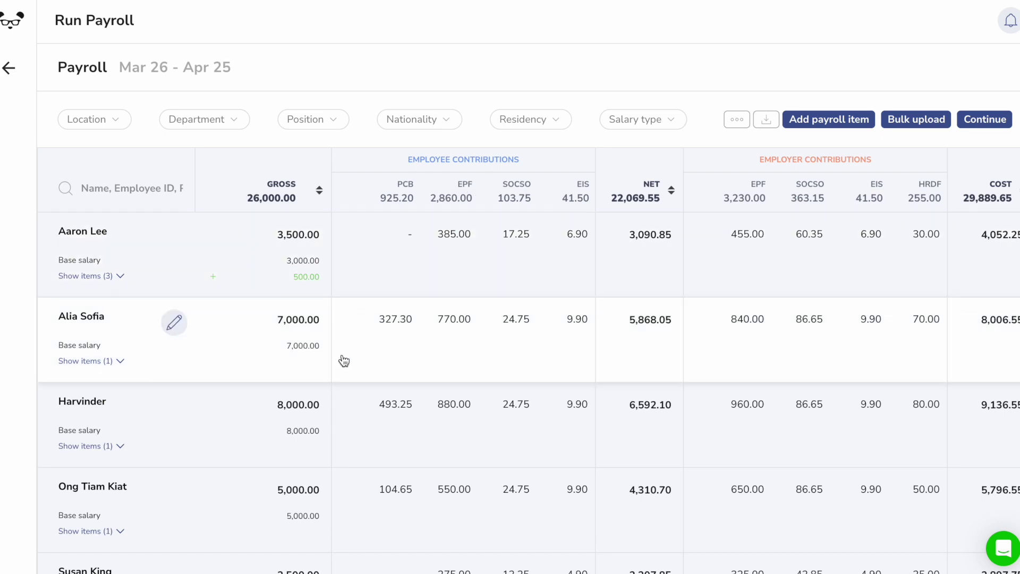
left_click(394, 320)
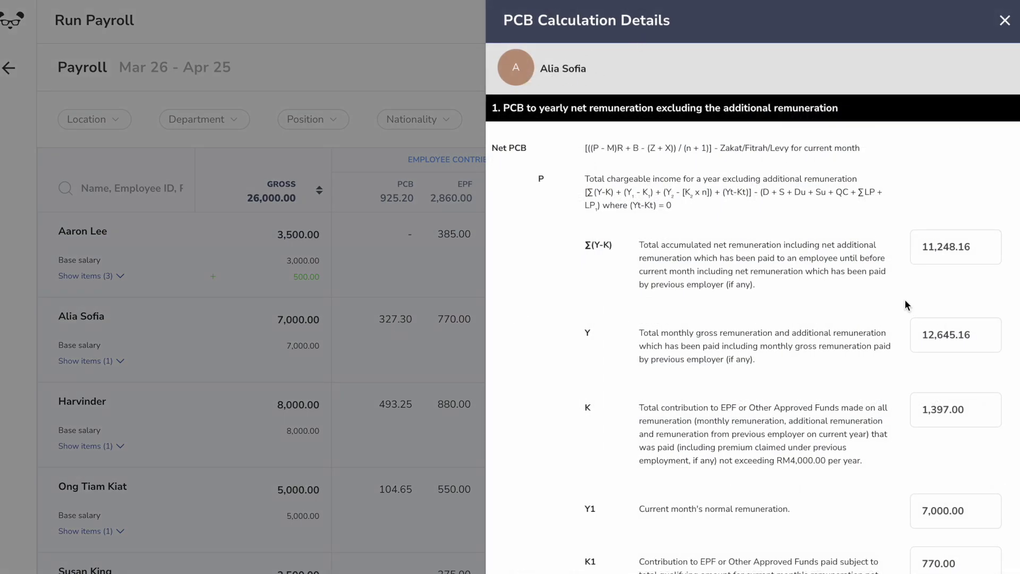
scroll(983, 294, "down", 15)
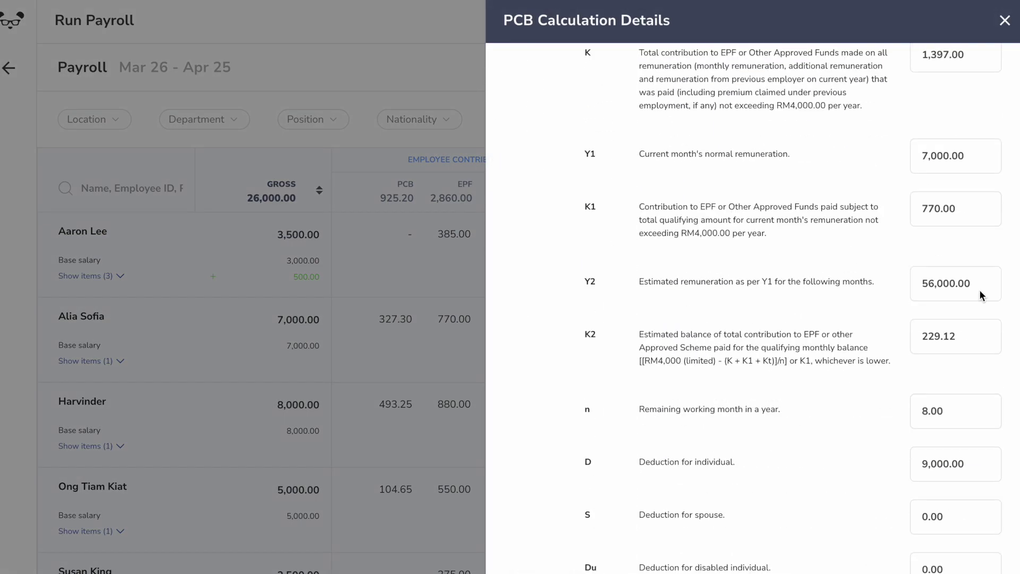
left_click(334, 323)
left_click(171, 130)
left_click(195, 218)
left_click(215, 131)
left_click(219, 127)
left_click(234, 216)
left_click(112, 127)
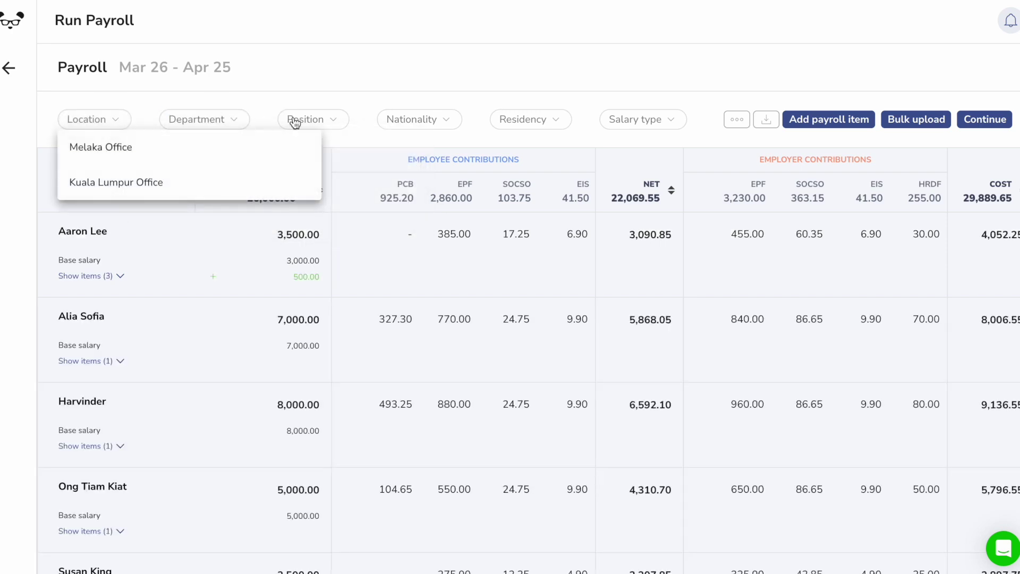
left_click(550, 98)
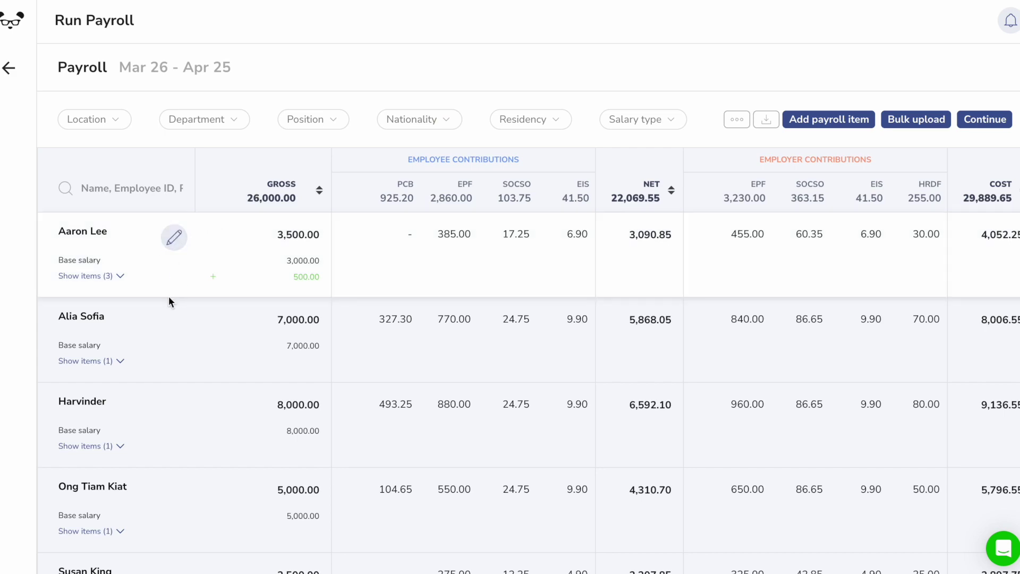
Give one employee a 500.00 bonus in their payroll items
left_click(174, 407)
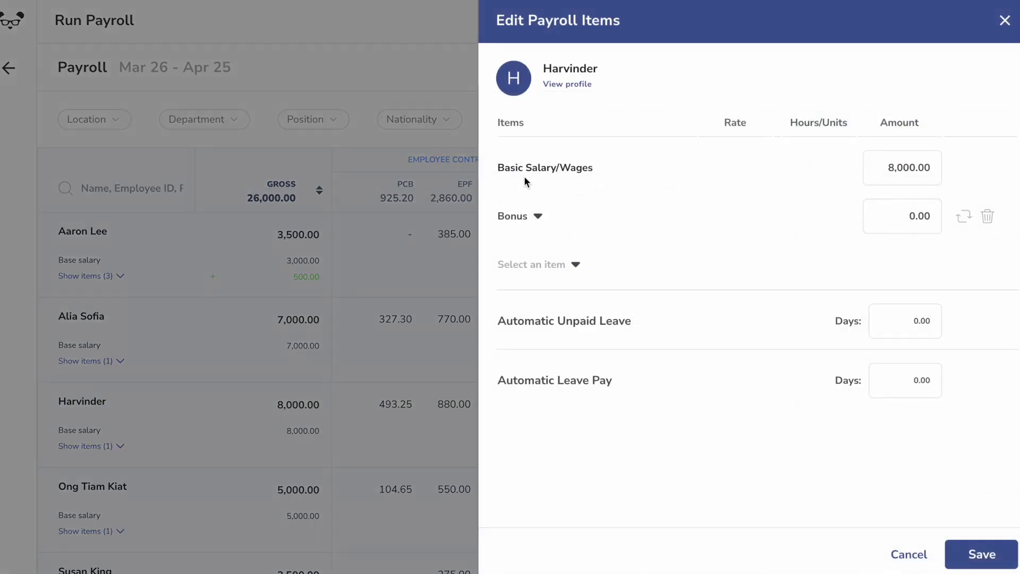
left_click(919, 213)
type("50")
left_click(981, 555)
Add a 1,000.00 Bonus payroll item to all employees at once
left_click(855, 117)
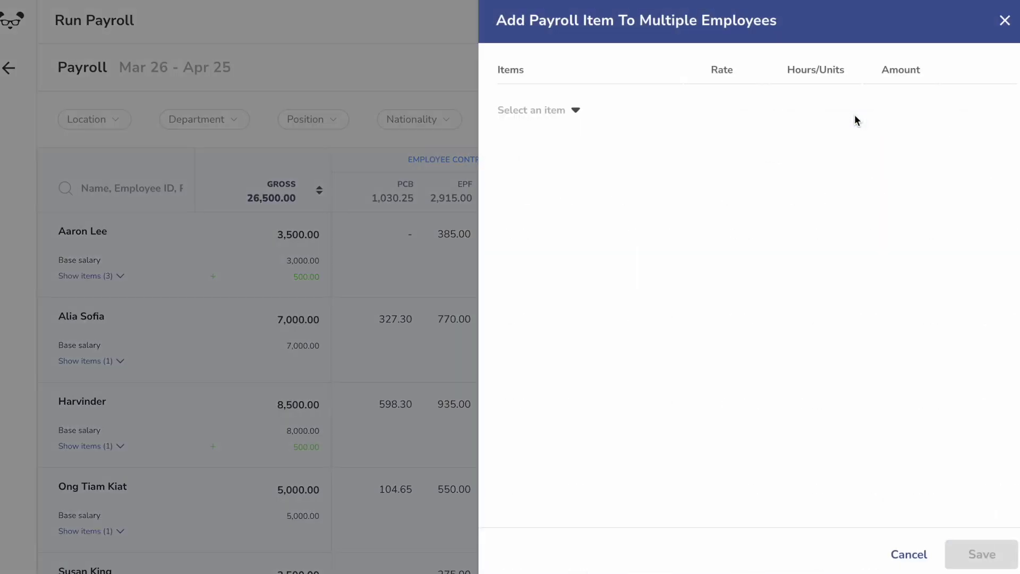
left_click(576, 110)
type("bonus")
left_click(564, 211)
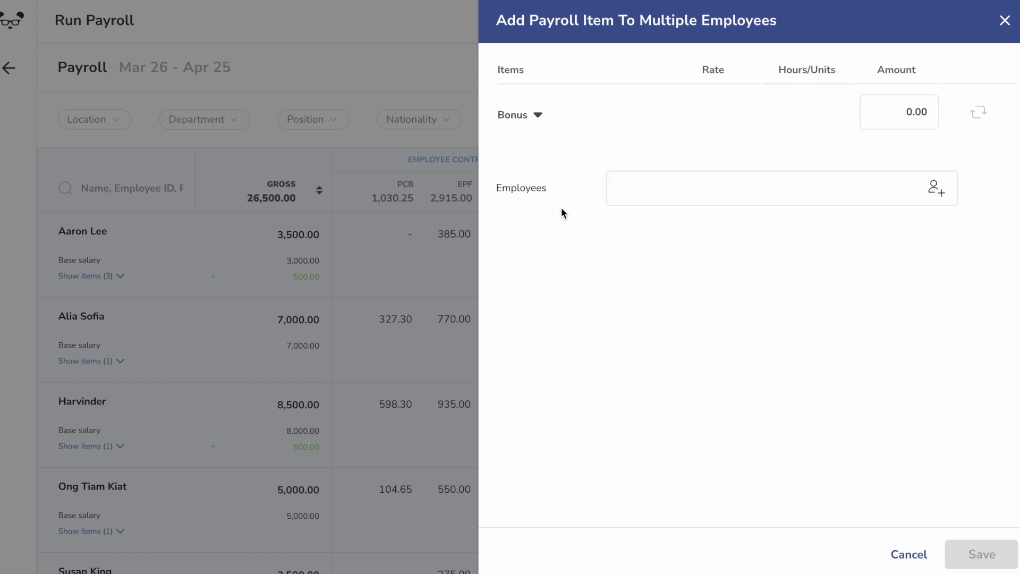
left_click(936, 189)
left_click(262, 197)
left_click(728, 467)
left_click(903, 109)
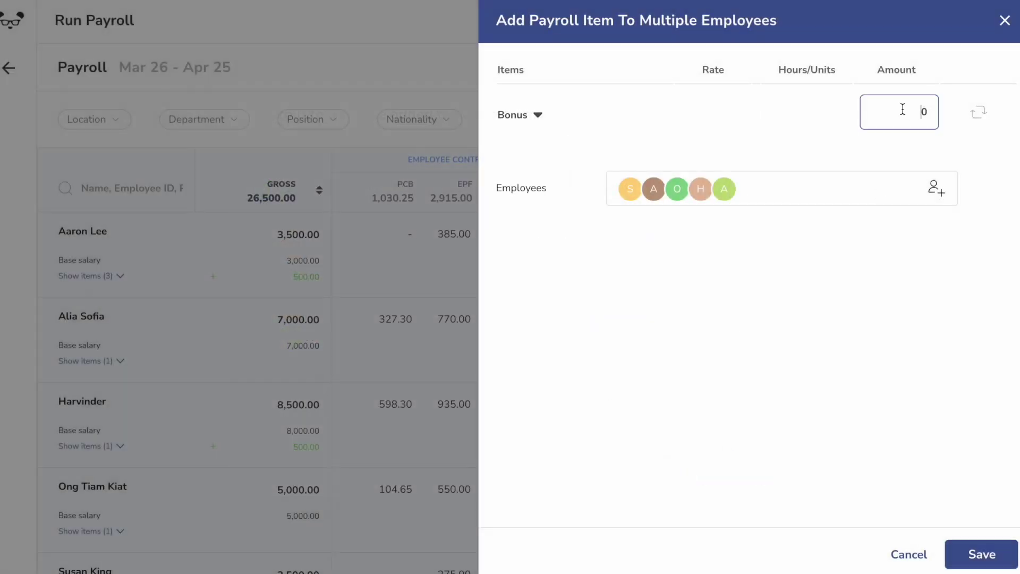
left_click(982, 554)
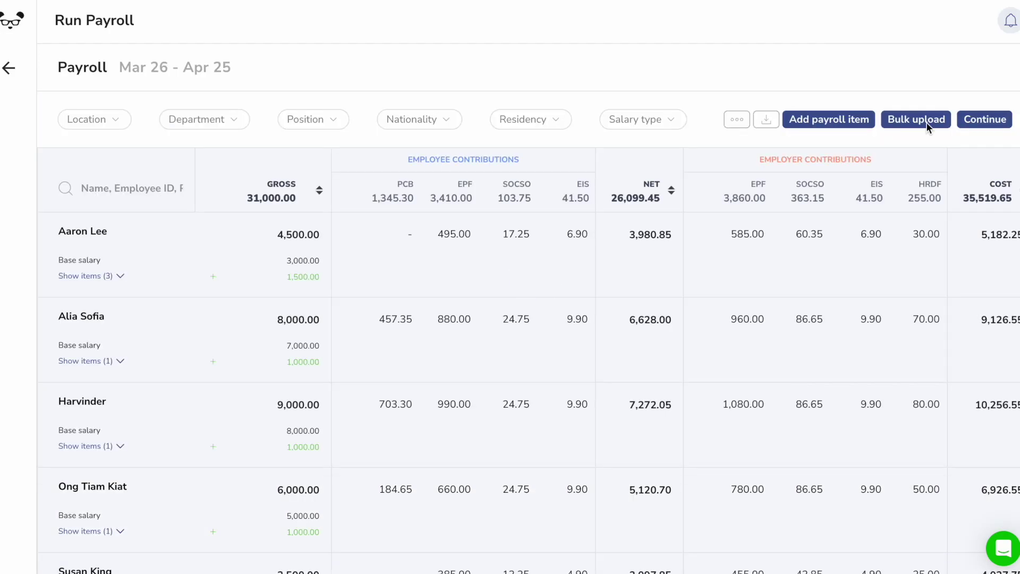
Look at the bulk upload's Upload Data step, then close the import panel
left_click(920, 116)
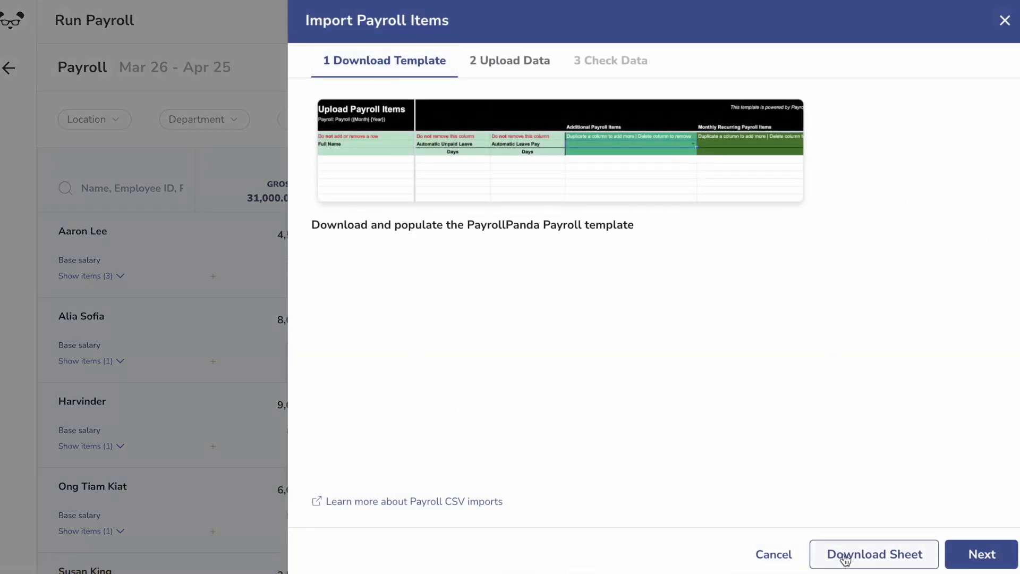
left_click(526, 67)
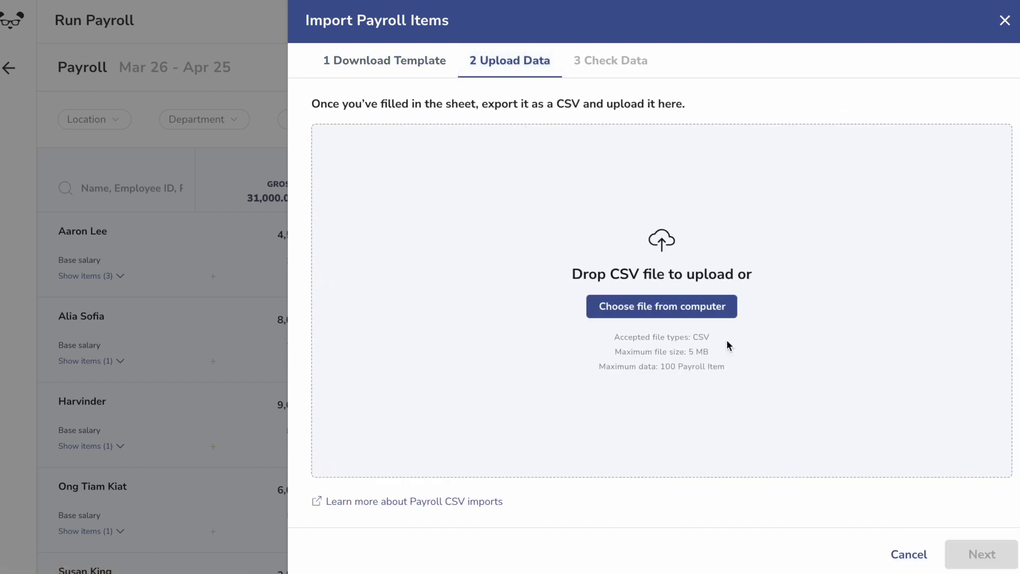
left_click(1004, 21)
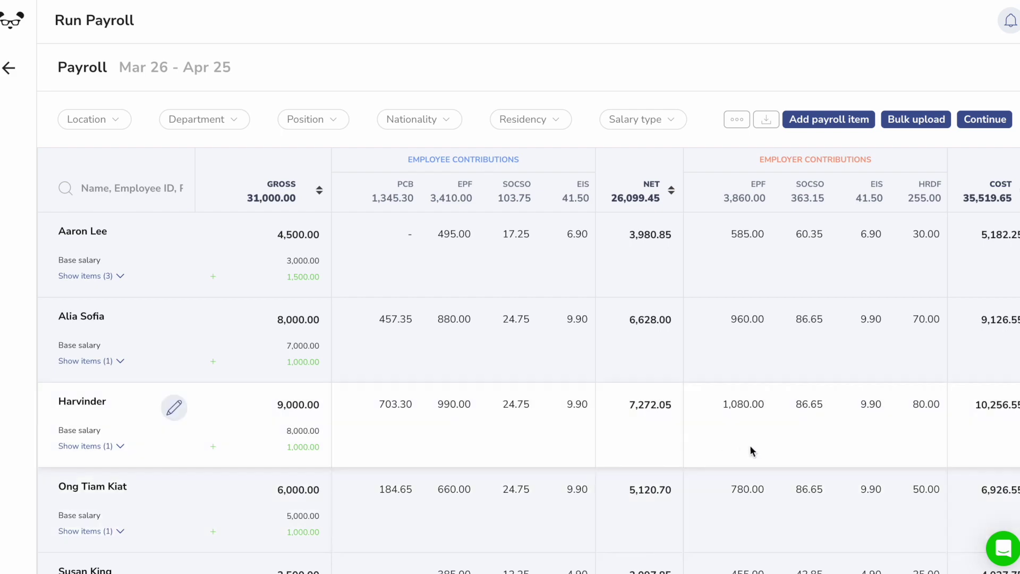
scroll(750, 449, "down", 2)
scroll(756, 442, "up", 2)
Approve the April payroll and browse the manual payment, payroll files and individual payment tabs
left_click(987, 120)
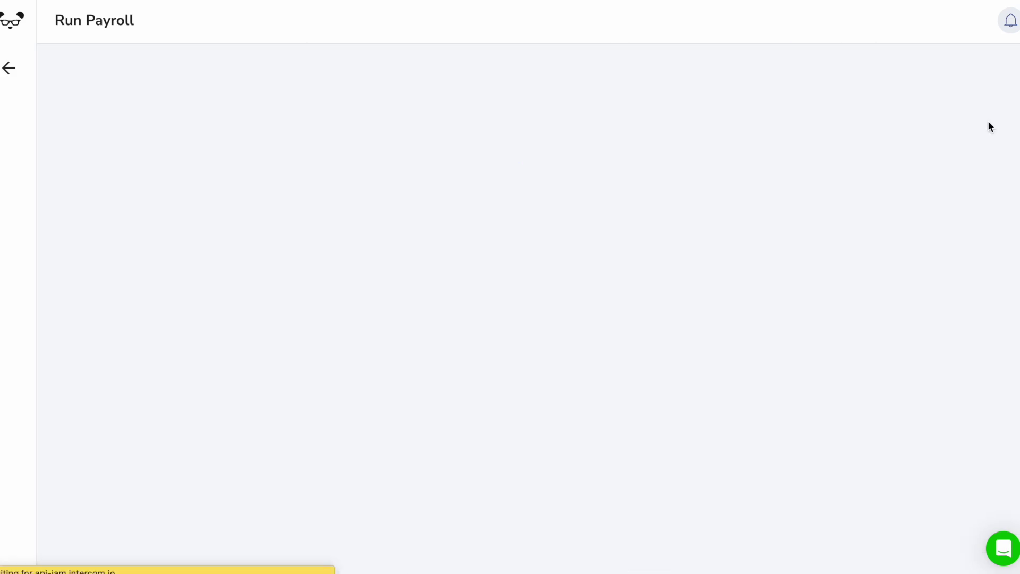
left_click(523, 244)
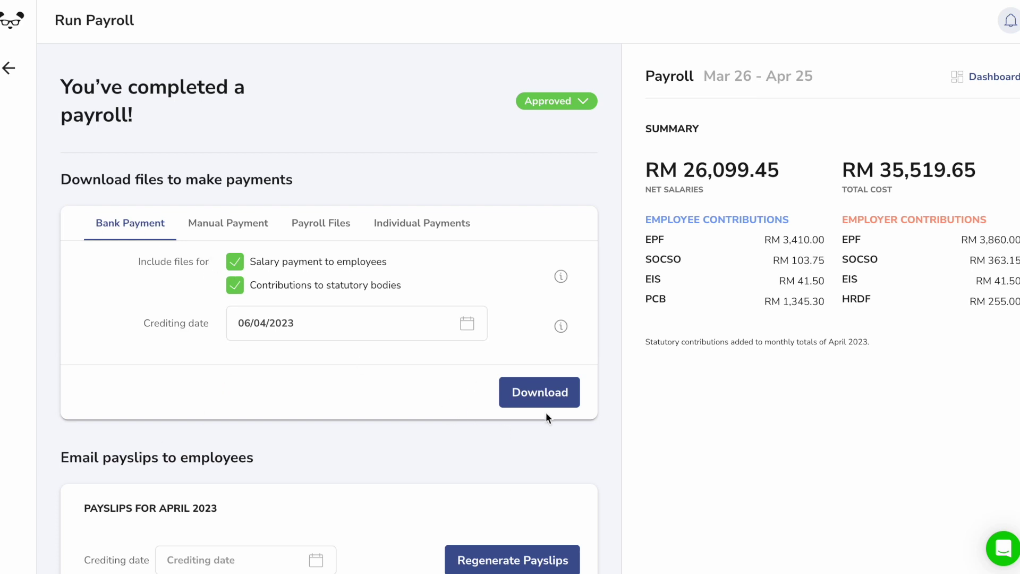
left_click(257, 227)
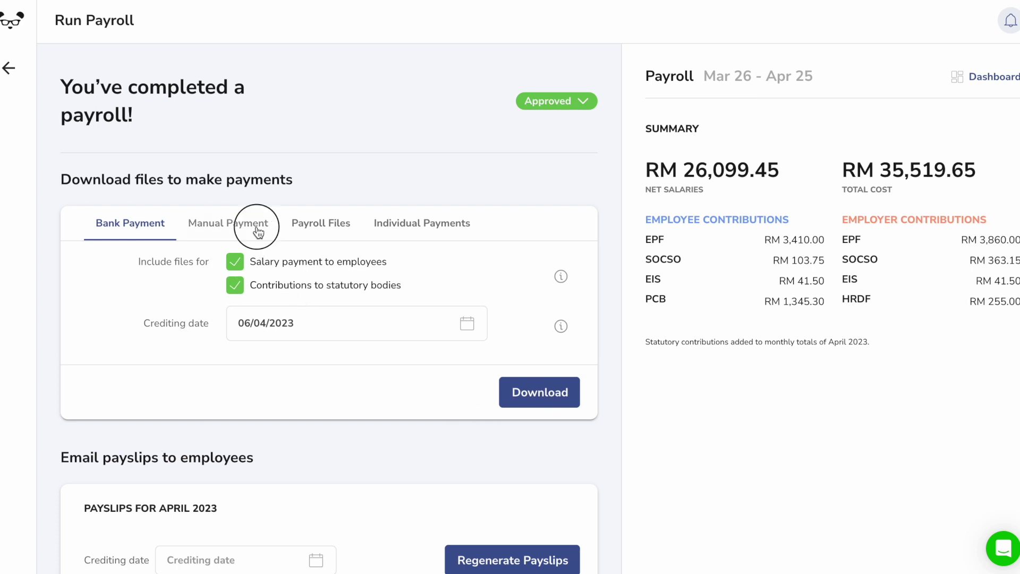
left_click(337, 230)
left_click(414, 233)
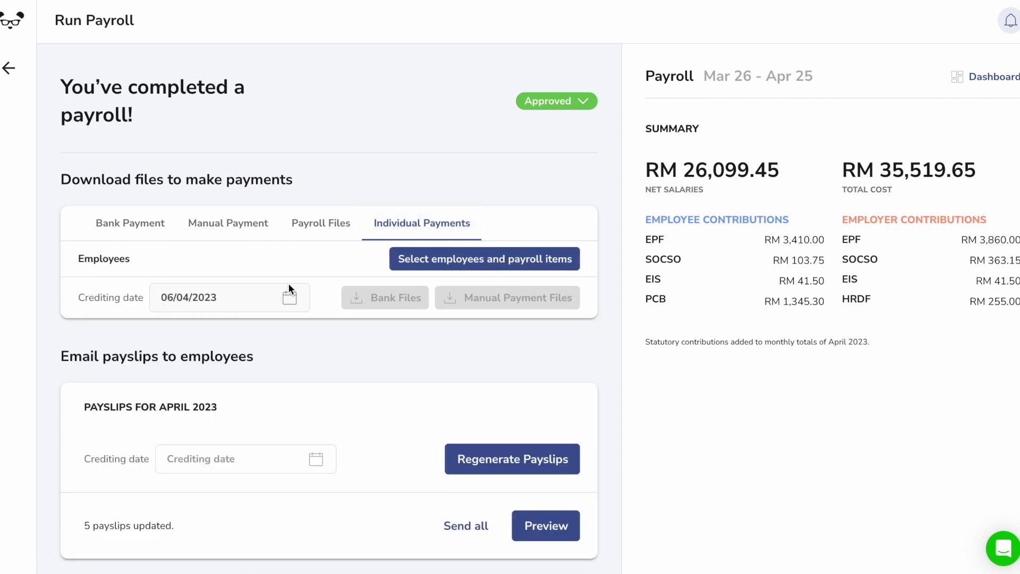
Open and close the individual payments employee selection, then return to the dashboard
left_click(451, 266)
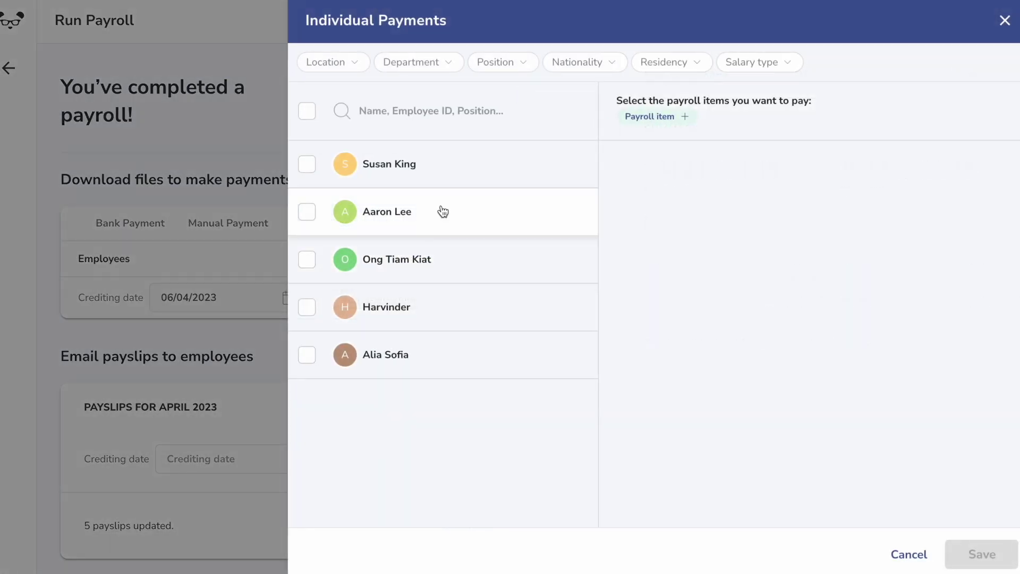
left_click(189, 393)
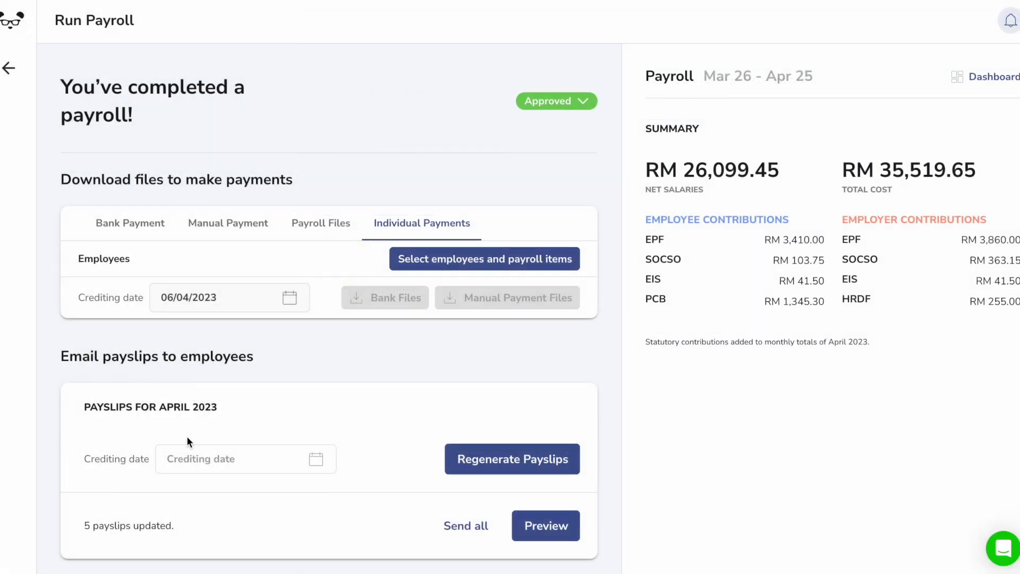
scroll(335, 409, "down", 1)
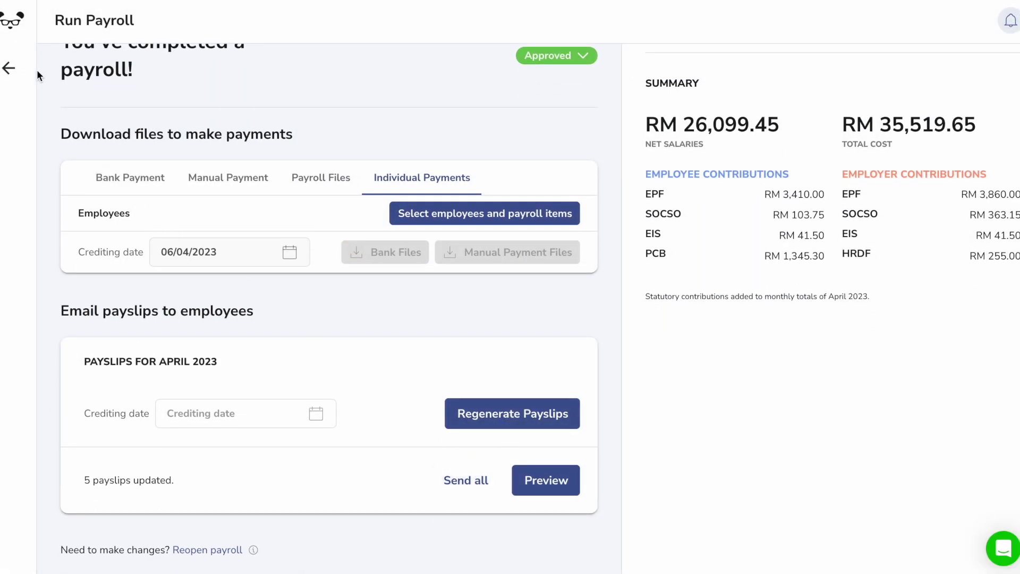
left_click(8, 68)
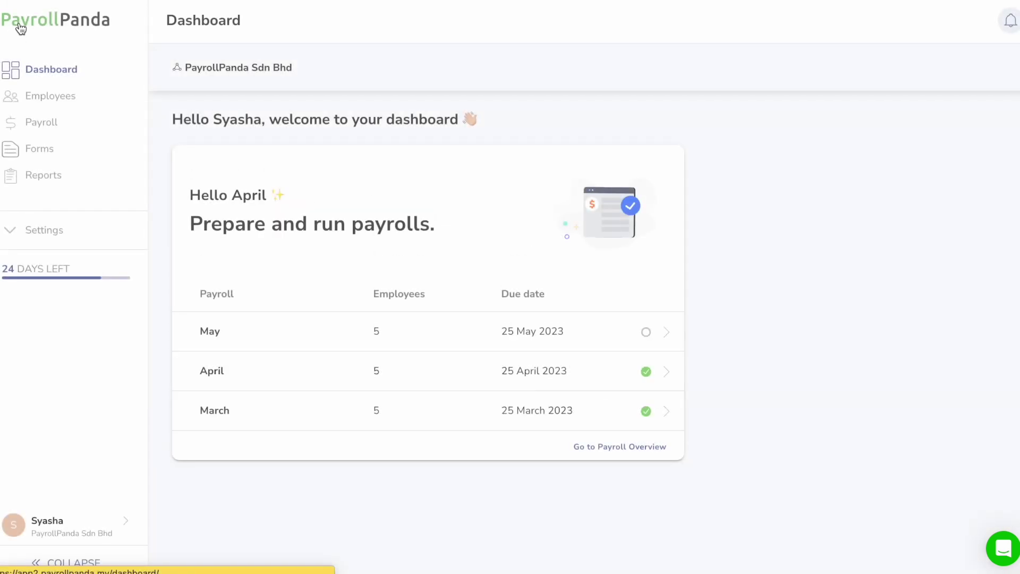
left_click(38, 147)
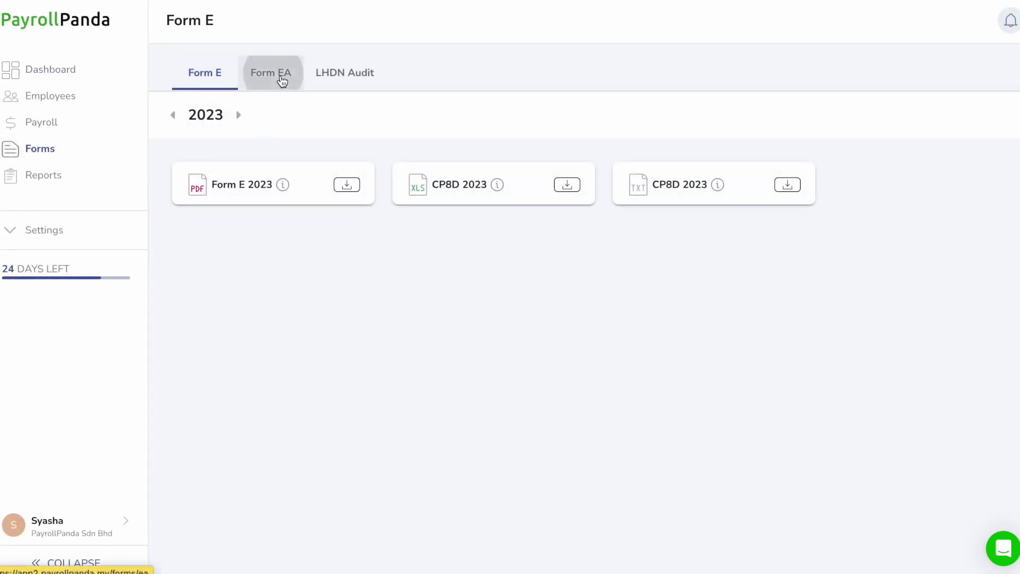
left_click(278, 77)
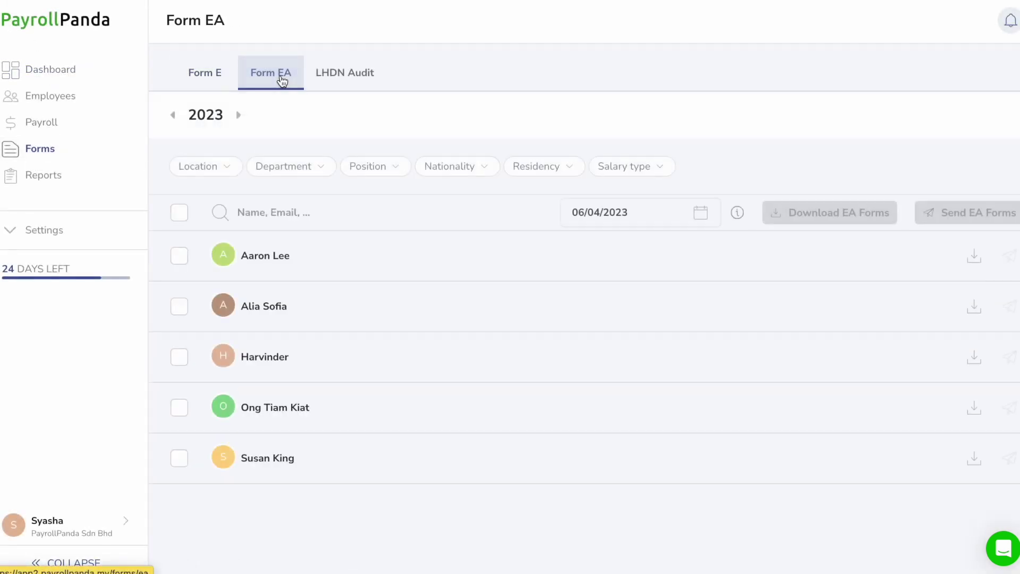
left_click(364, 87)
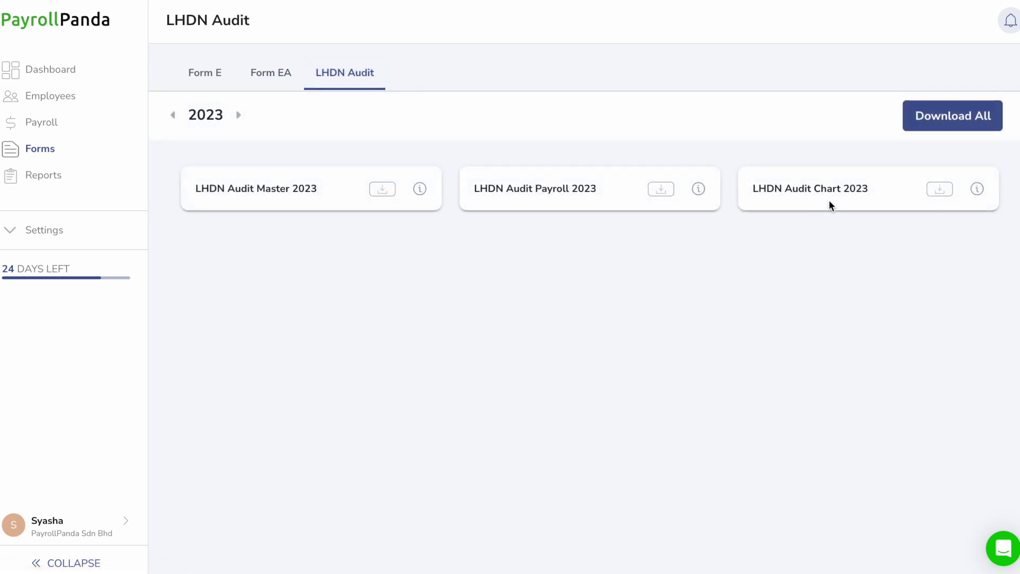
left_click(51, 180)
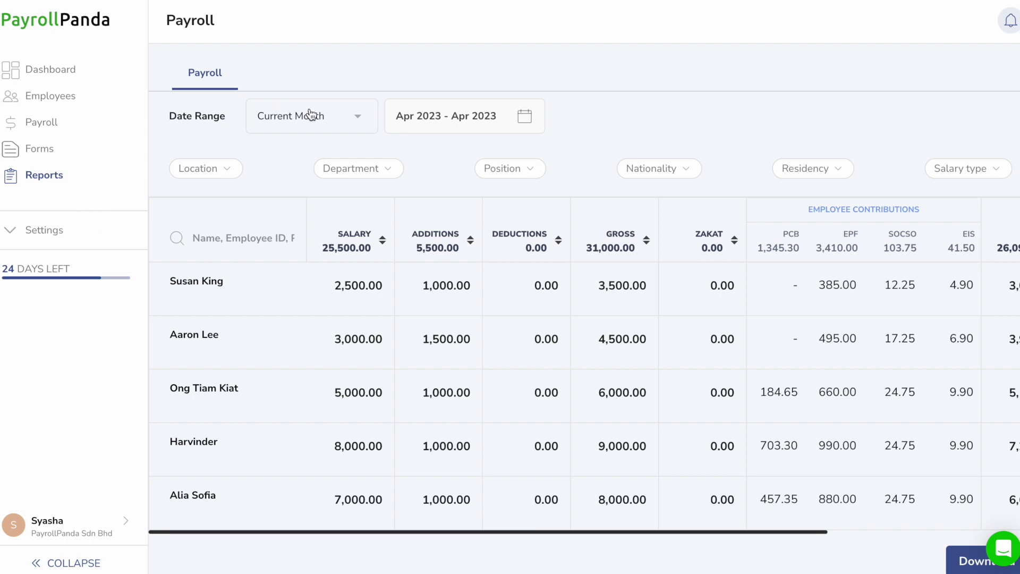
left_click(351, 134)
left_click(305, 232)
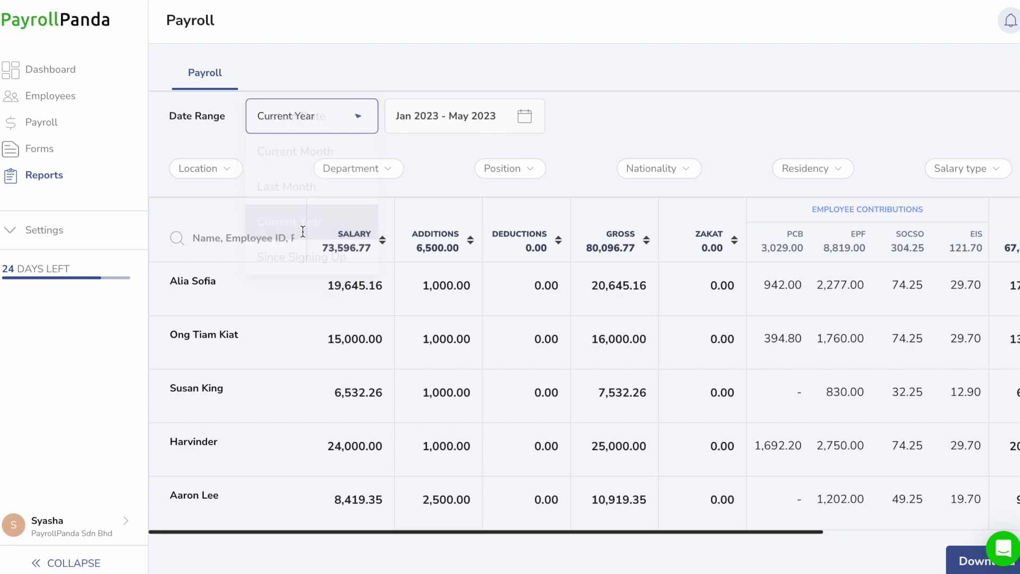
left_click(197, 169)
left_click(344, 169)
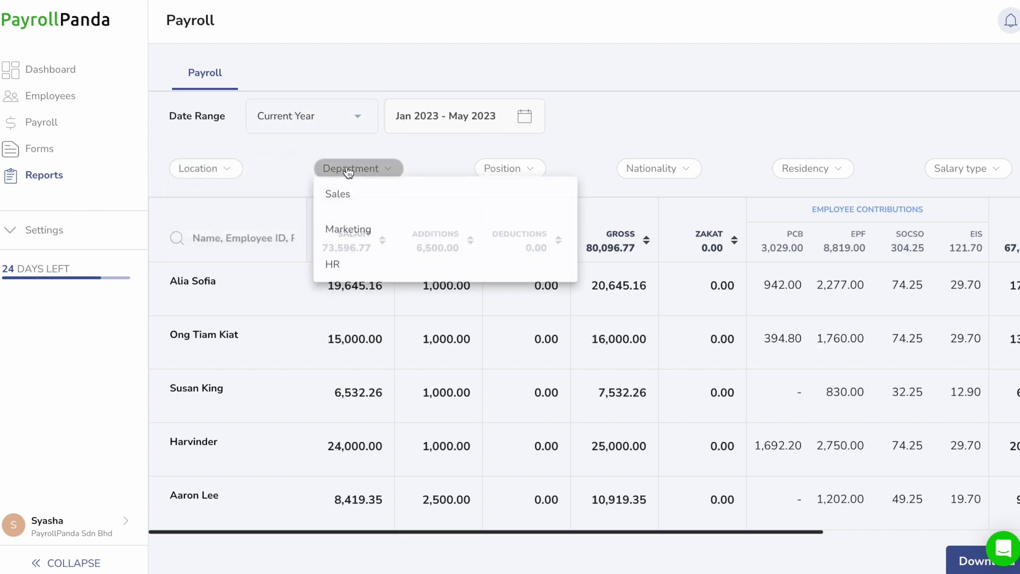
left_click(375, 170)
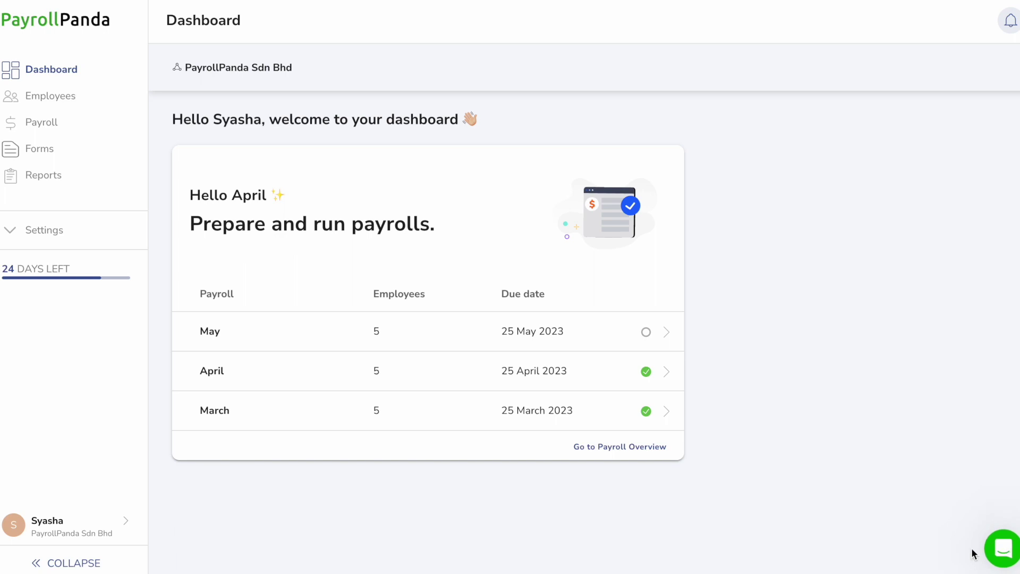
Start a new support chat conversation with a message beginning 'Hi'
left_click(1003, 548)
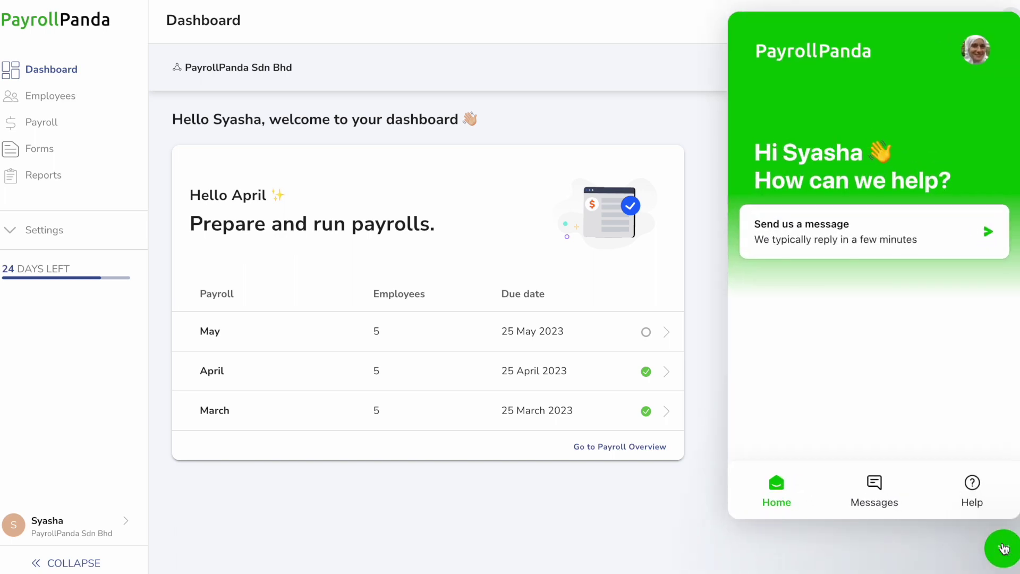
left_click(874, 486)
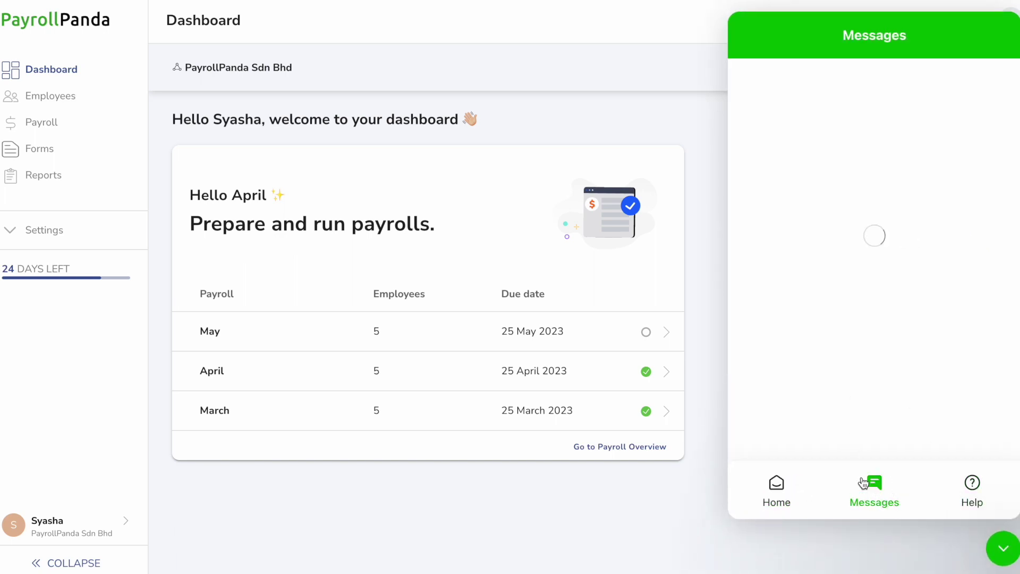
left_click(857, 430)
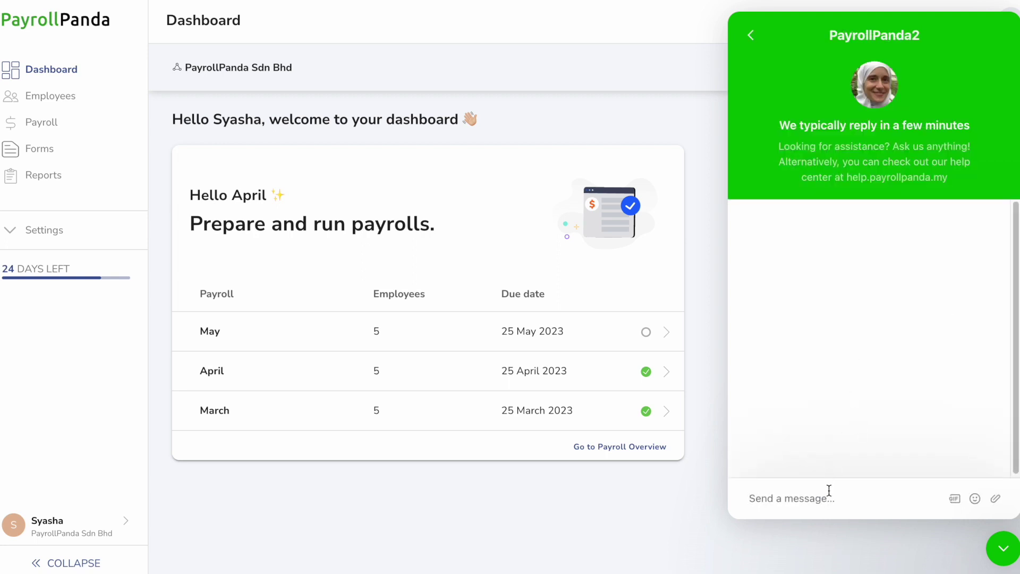
type("Hi, I need")
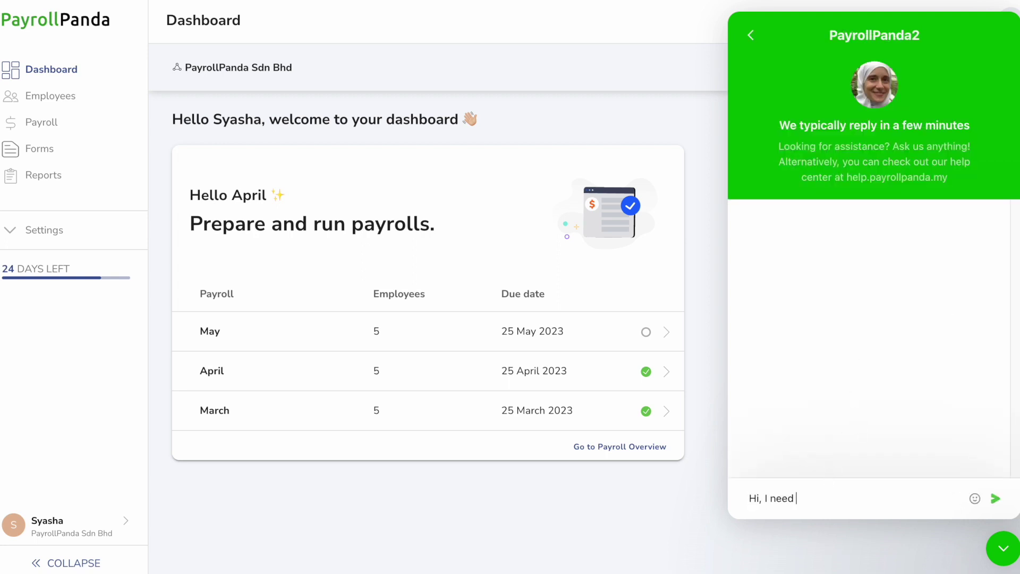